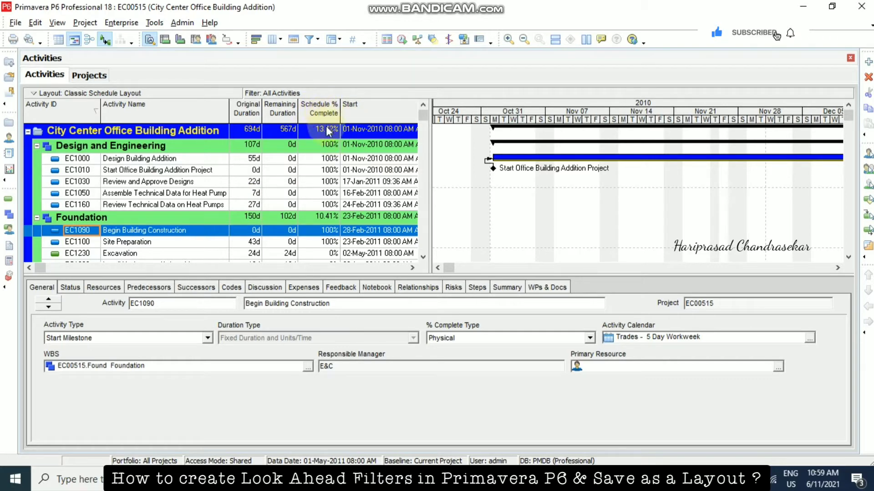
# Create a new activity filter and name it "Look Ahead Filter".
pyautogui.click(309, 39)
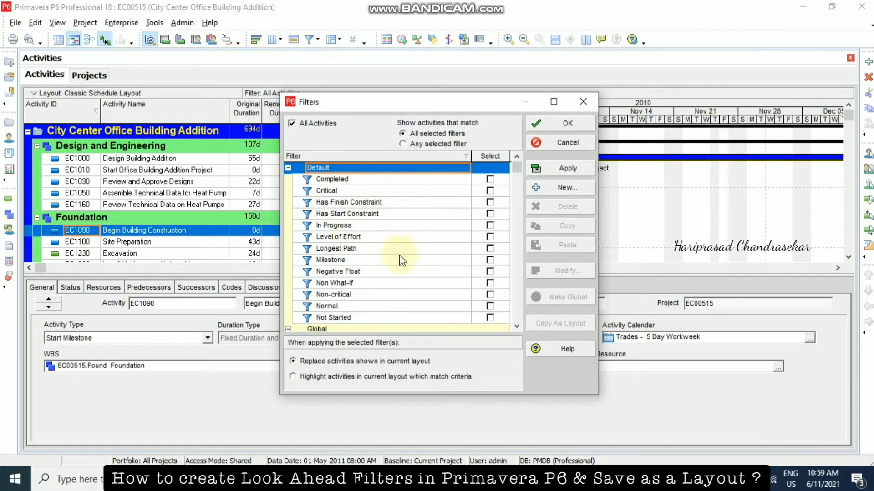
pyautogui.scroll(-2, 391, 250)
pyautogui.scroll(-2, 391, 250)
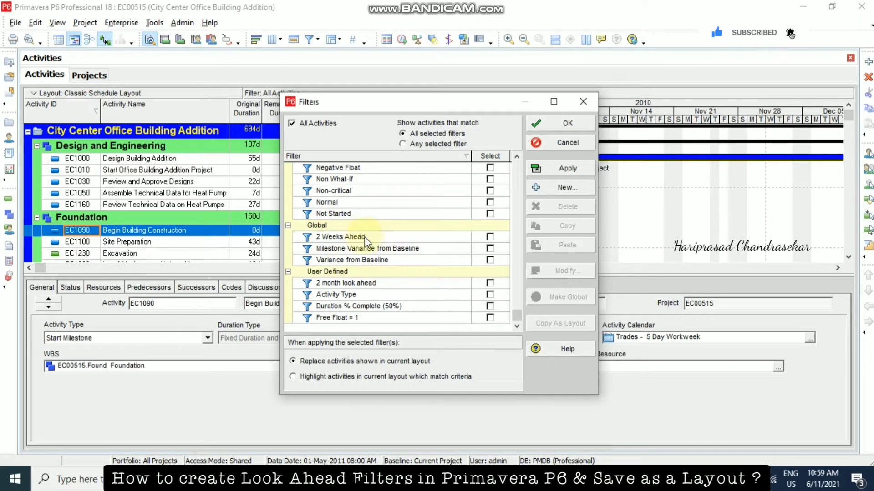
pyautogui.click(572, 187)
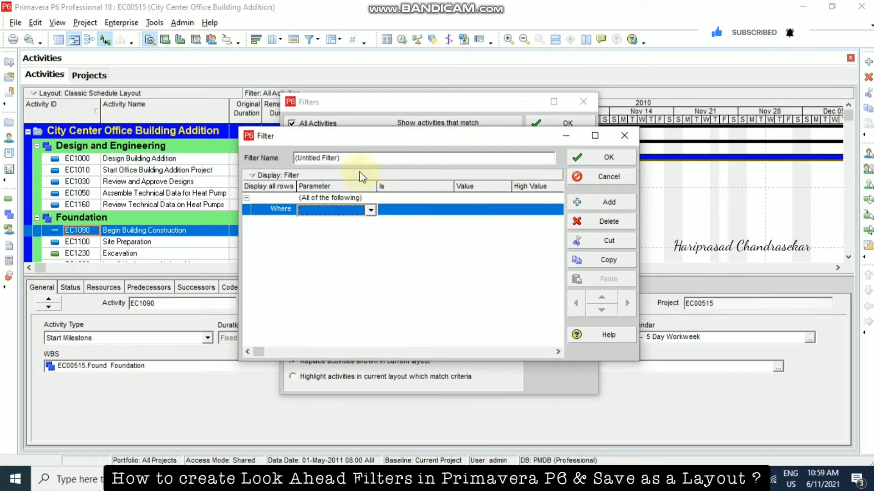
pyautogui.click(346, 158)
pyautogui.write('L')
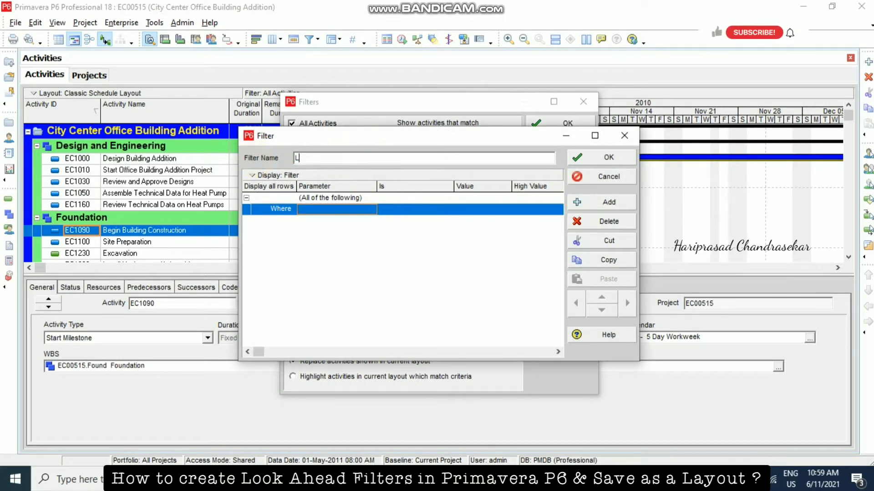
pyautogui.write('ook Ahead Filter')
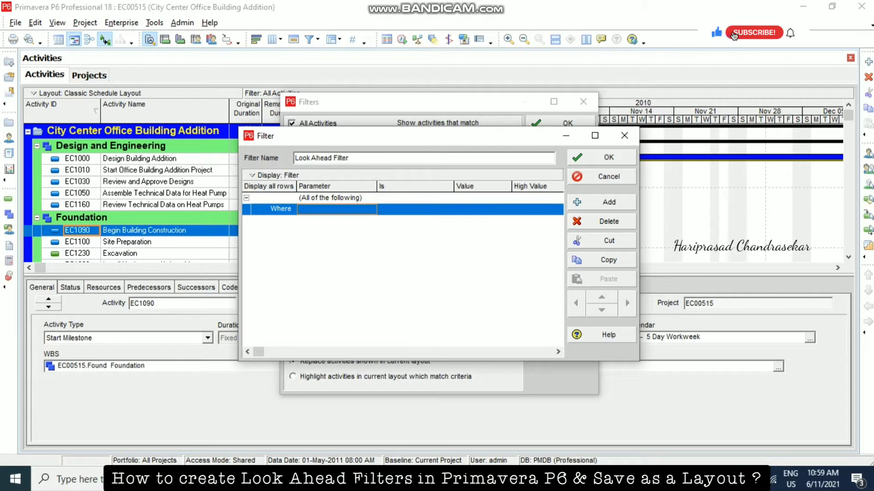
# Set the filter's first criterion to the Start parameter with the condition "is within range of".
pyautogui.click(269, 233)
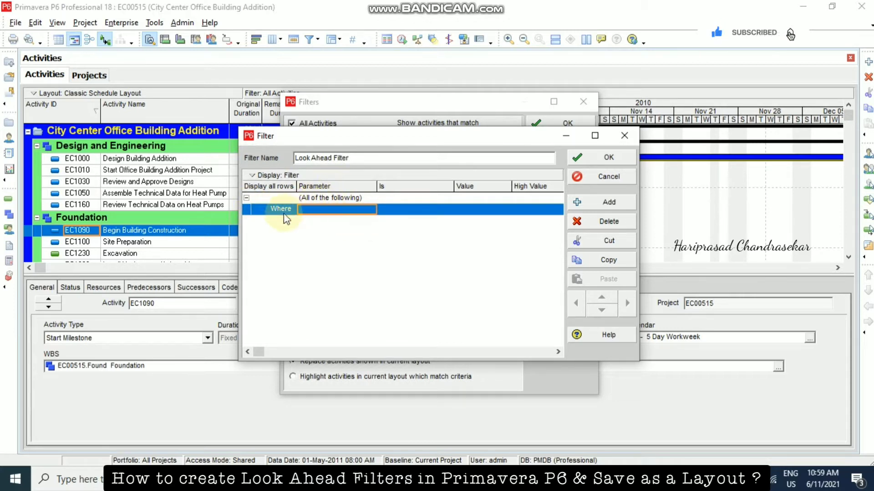
pyautogui.click(370, 215)
pyautogui.click(370, 212)
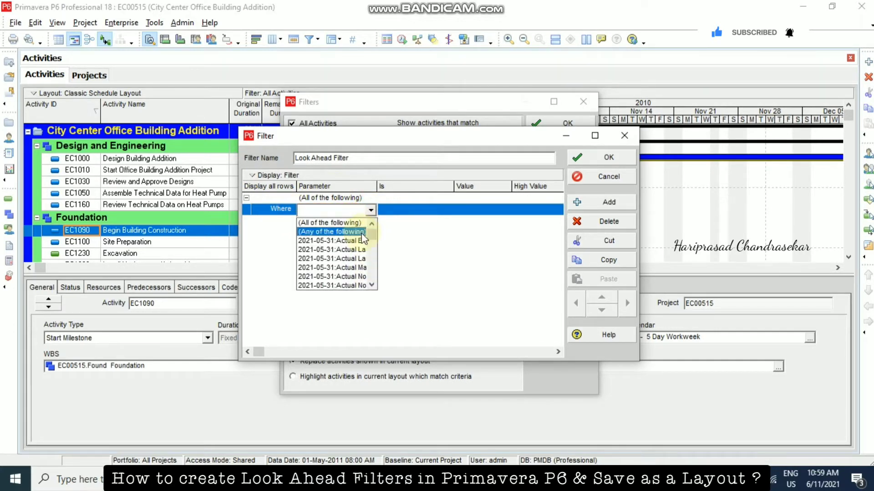
pyautogui.press('s')
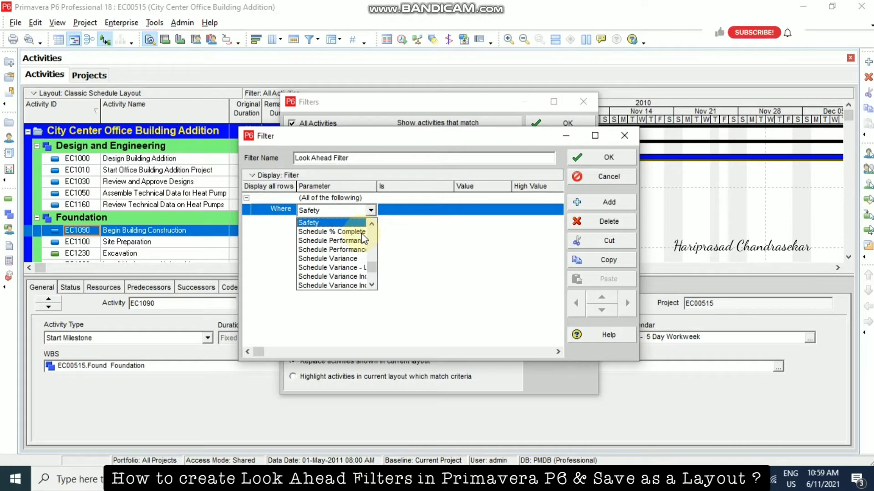
pyautogui.scroll(-1, 358, 245)
pyautogui.scroll(-3, 352, 255)
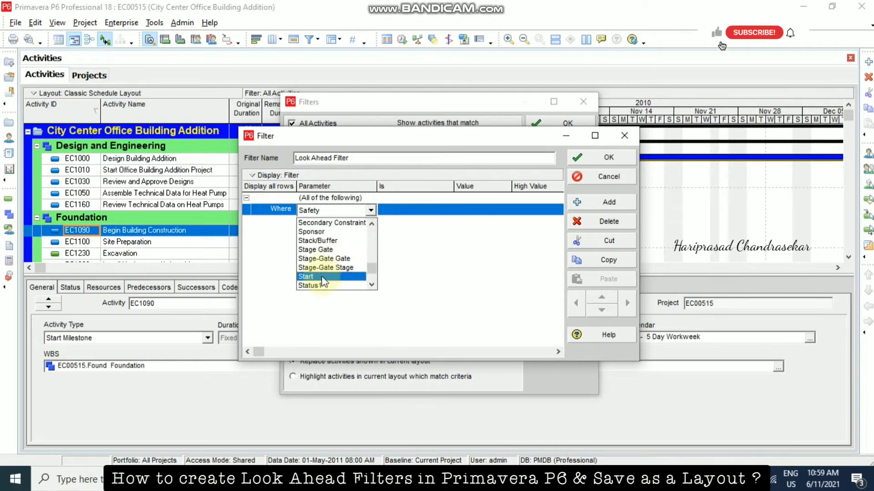
pyautogui.click(322, 275)
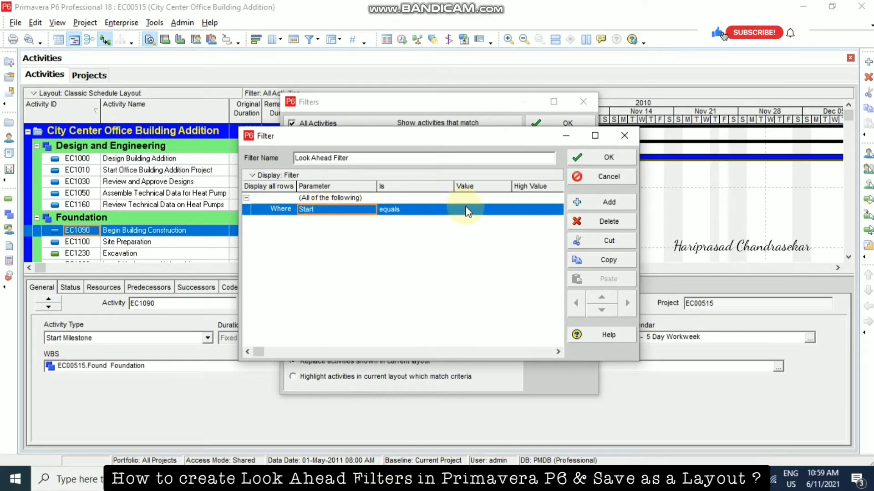
pyautogui.click(446, 209)
pyautogui.click(448, 210)
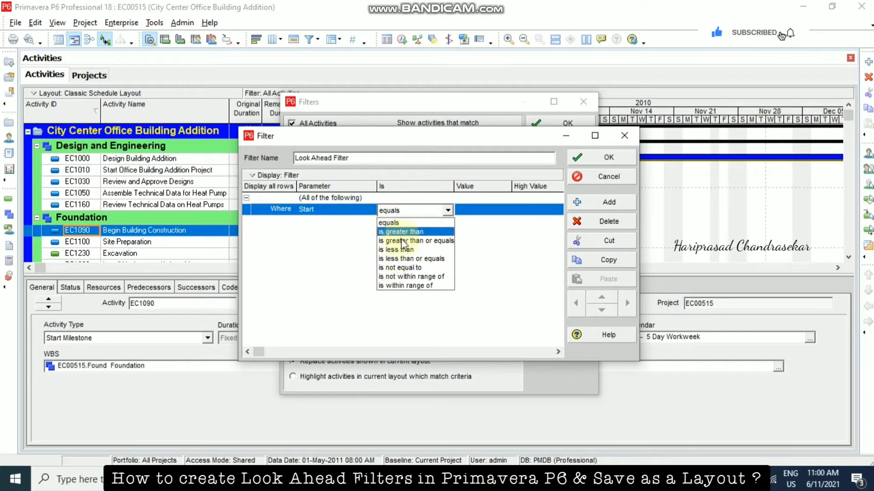
pyautogui.click(408, 285)
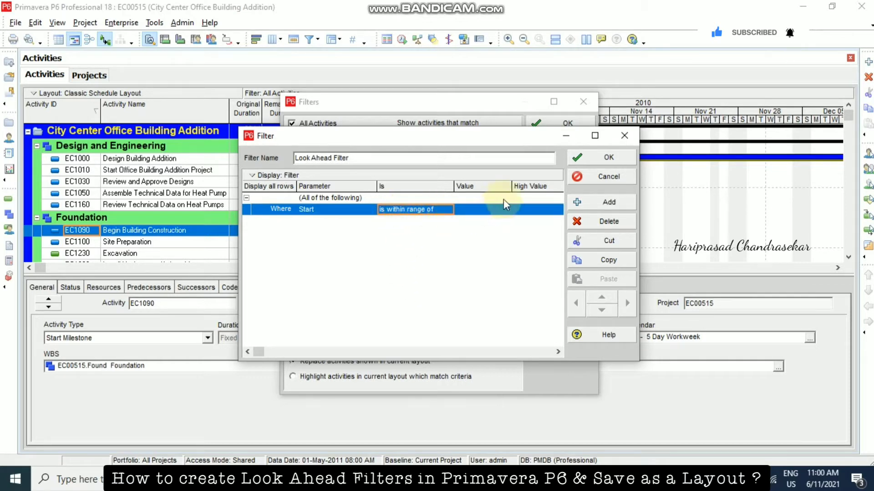
# Set the Start criterion's range from the earliest data date (DD) to a high value of DD+2W.
pyautogui.click(490, 214)
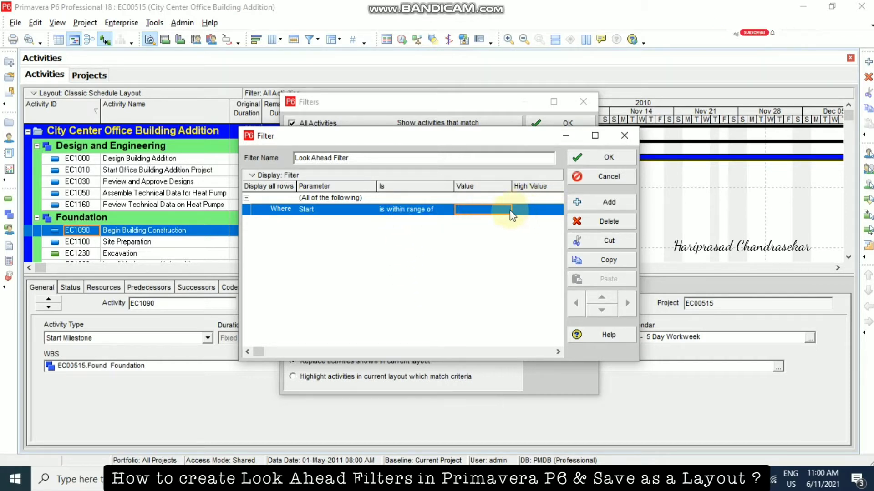
pyautogui.click(505, 211)
pyautogui.click(506, 210)
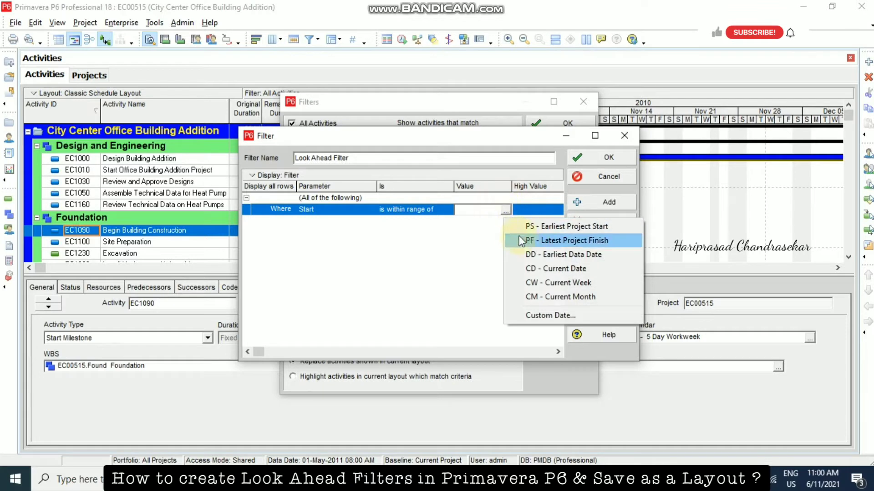
pyautogui.click(547, 256)
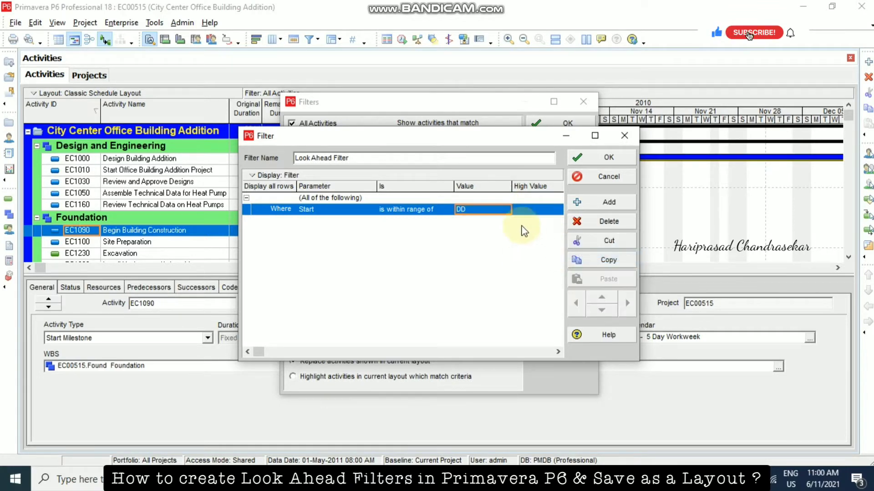
pyautogui.click(546, 211)
pyautogui.click(557, 211)
pyautogui.click(591, 255)
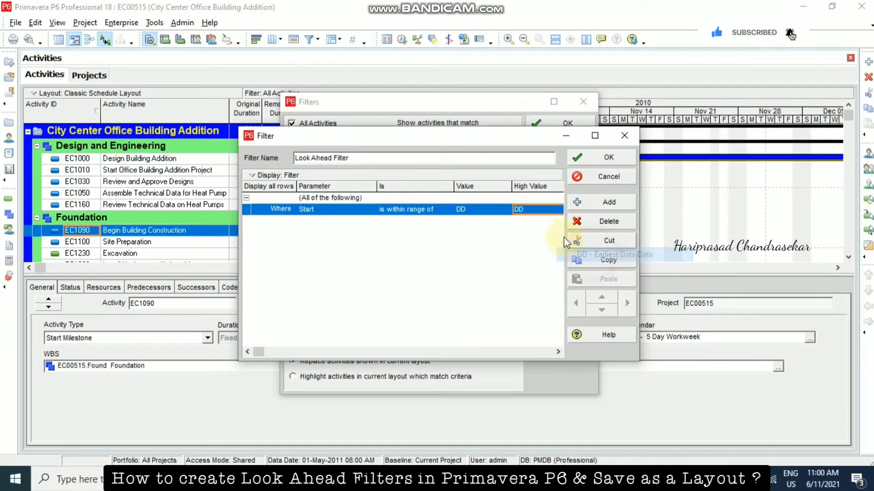
pyautogui.click(531, 208)
pyautogui.write('+2W')
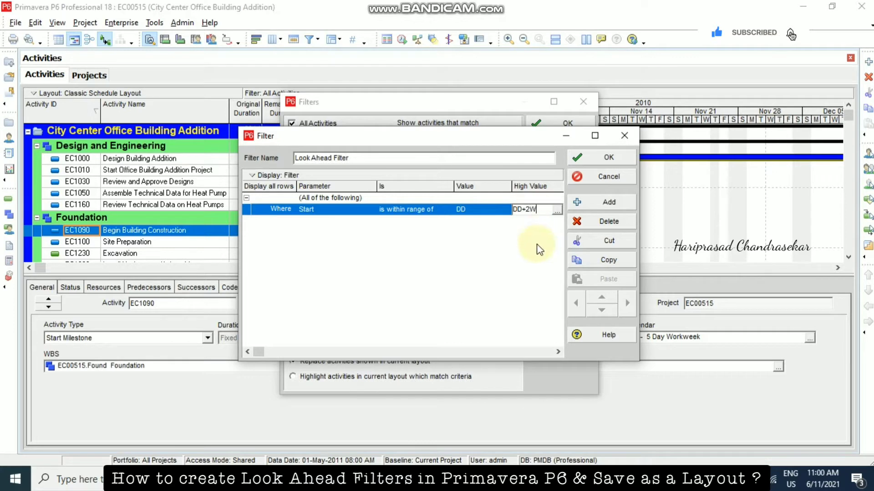
pyautogui.click(517, 244)
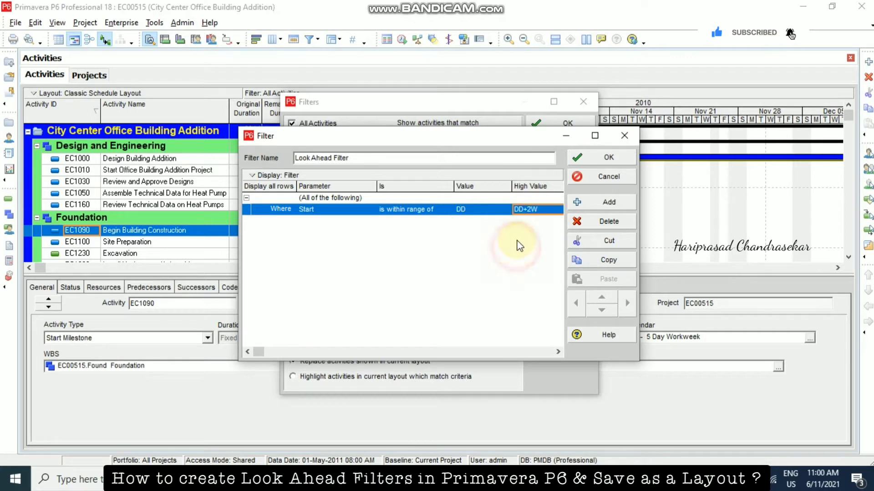
# Add a second criterion on the Finish parameter with the condition "is within range of".
pyautogui.click(601, 203)
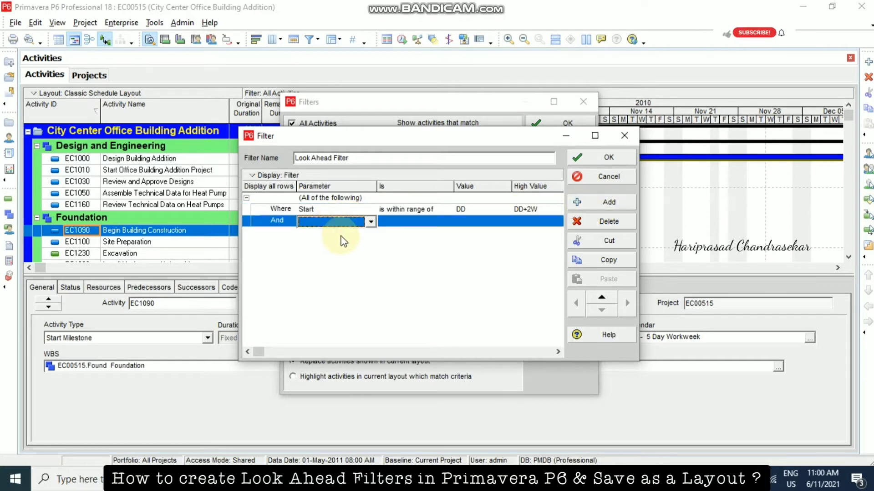
pyautogui.click(370, 223)
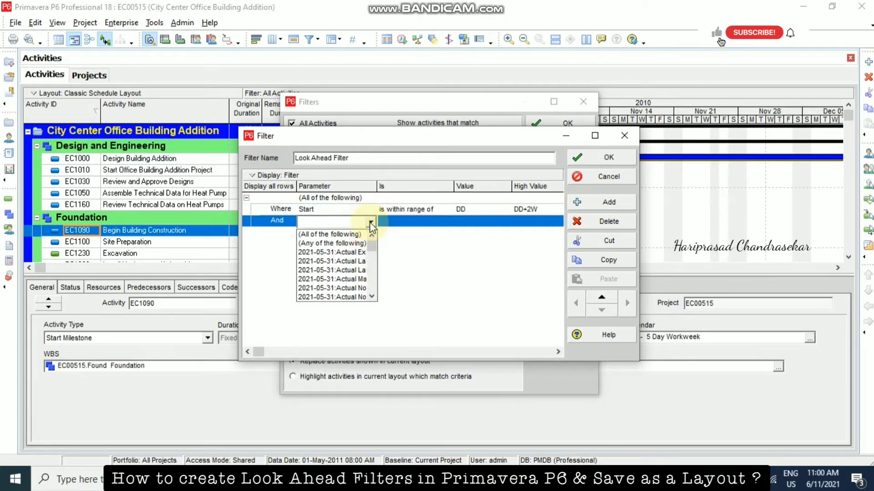
pyautogui.press('f')
pyautogui.click(334, 254)
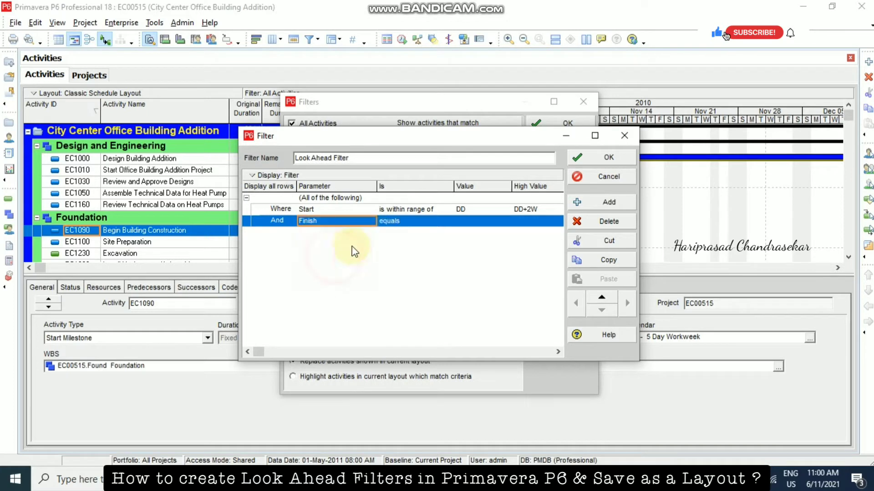
pyautogui.click(450, 220)
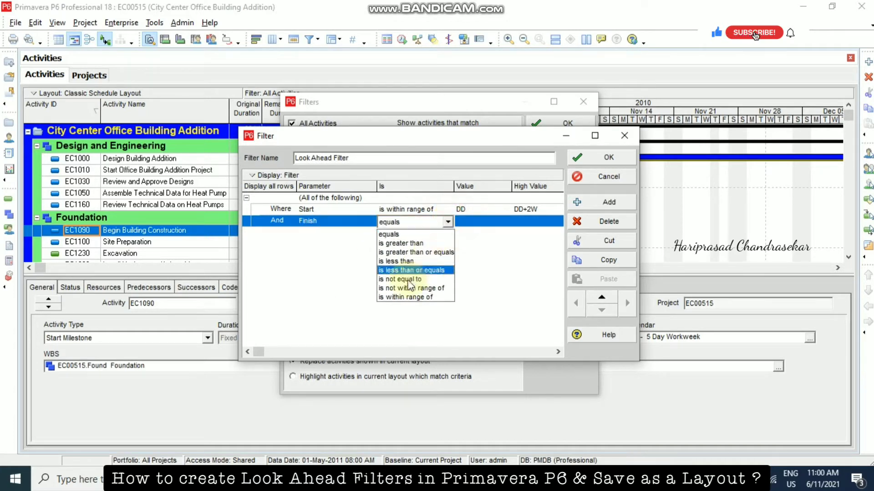
pyautogui.click(411, 296)
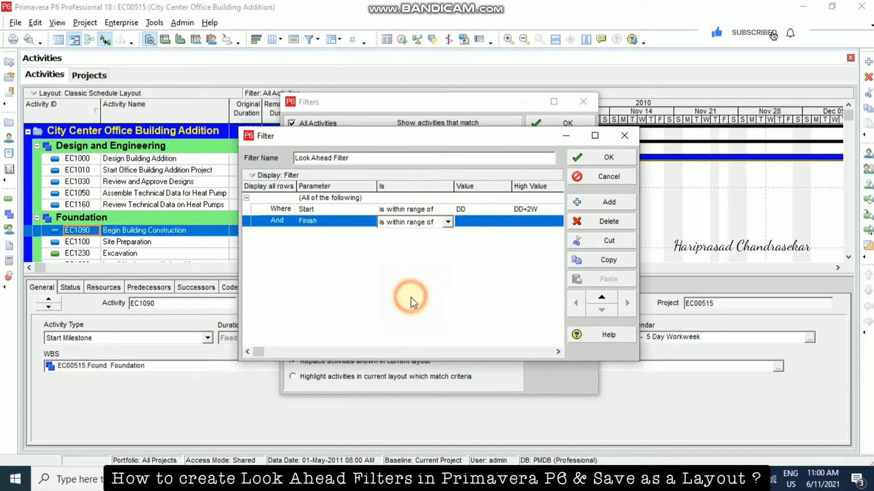
# Set the Finish criterion's value to DD (earliest data date) and its high value to DD+2W.
pyautogui.click(487, 221)
pyautogui.click(504, 222)
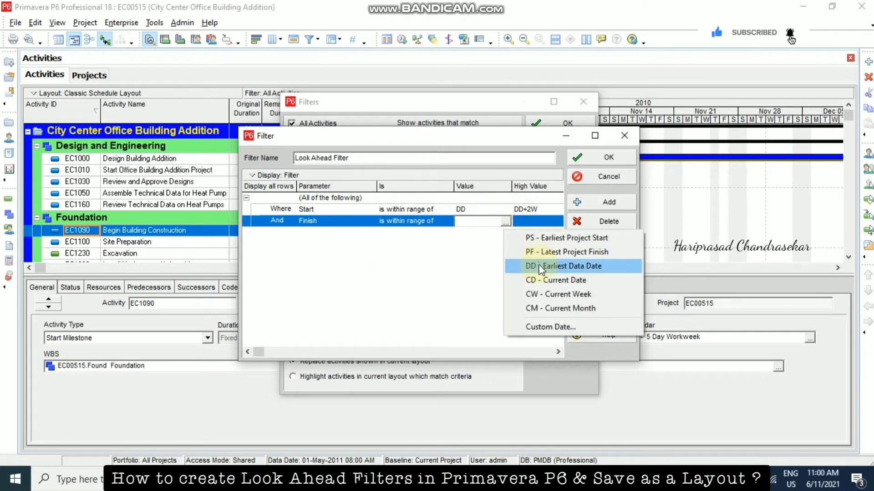
pyautogui.click(563, 266)
pyautogui.click(548, 220)
pyautogui.click(557, 221)
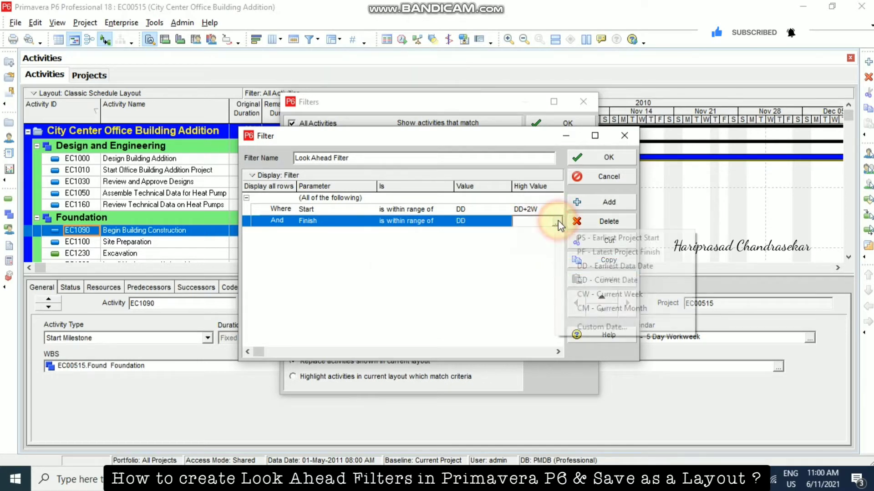
pyautogui.click(591, 266)
pyautogui.write('+2W')
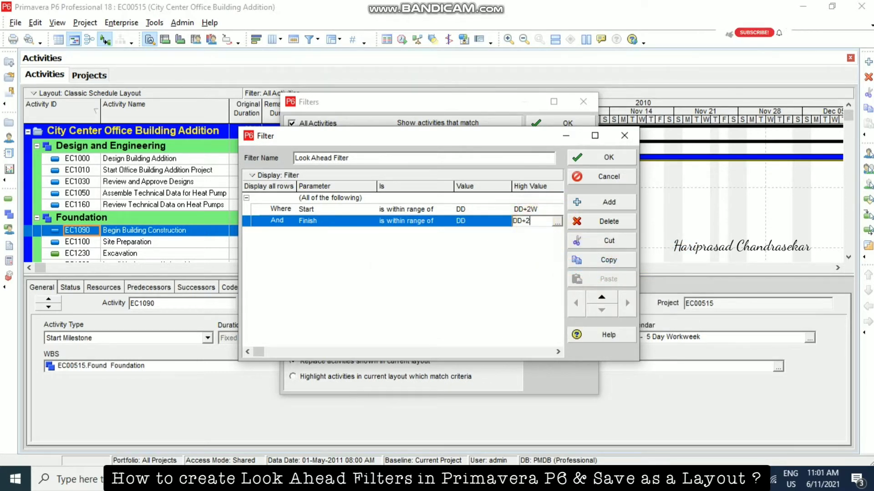
pyautogui.click(467, 264)
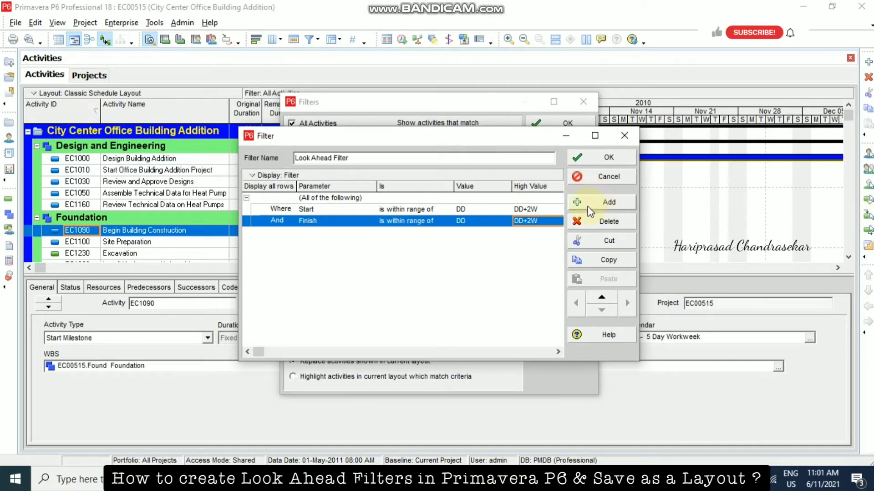
# Add a third criterion to the filter using the Activity Status parameter.
pyautogui.click(601, 203)
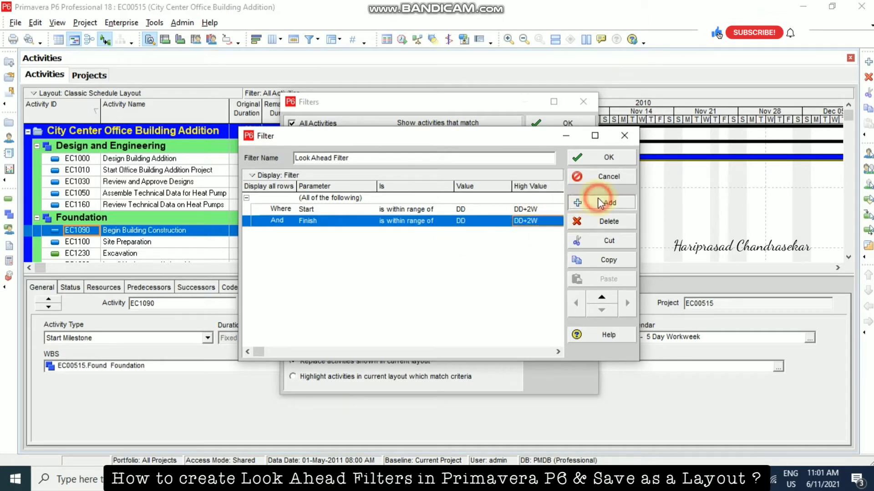
pyautogui.click(363, 233)
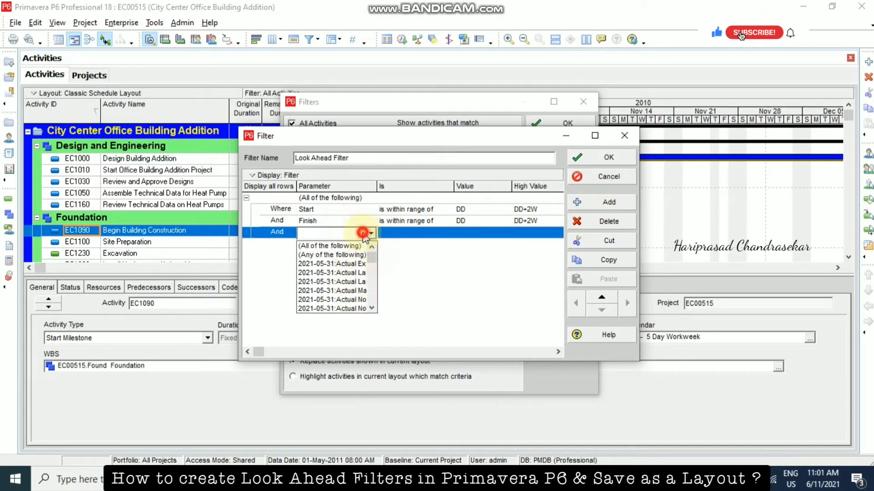
pyautogui.click(363, 233)
pyautogui.click(364, 235)
pyautogui.press('a')
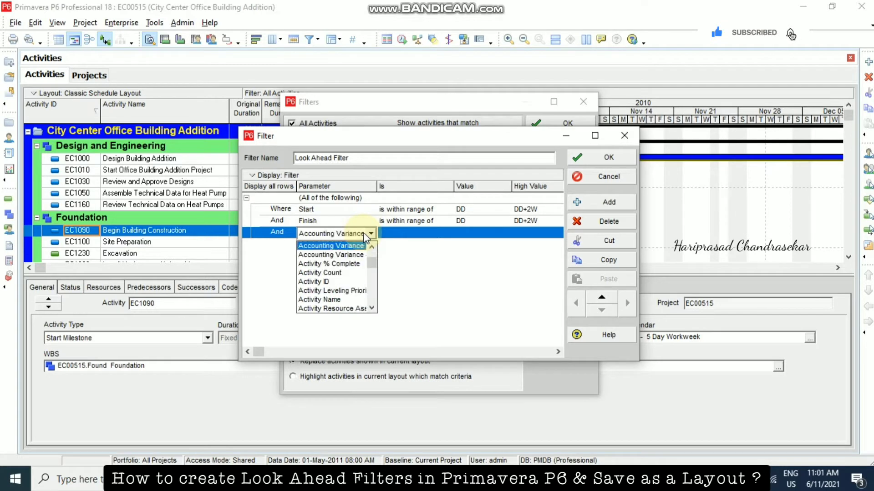
pyautogui.press('Down')
pyautogui.press('Down')
pyautogui.press('Down')
pyautogui.press('Down')
pyautogui.press('Down')
pyautogui.press('Down')
pyautogui.press('Down')
pyautogui.press('Down')
pyautogui.press('Return')
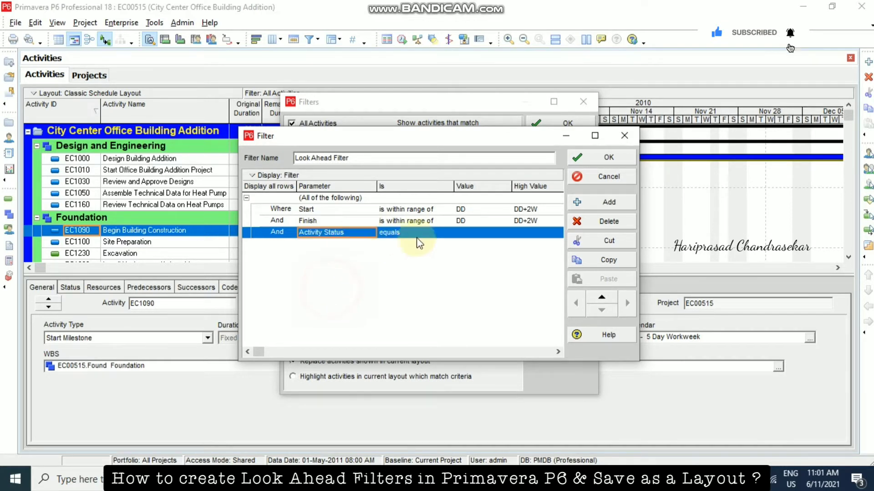
# Keep the Activity Status condition as "equals" and set its value to In Progress.
pyautogui.click(444, 236)
pyautogui.click(447, 234)
pyautogui.click(447, 233)
pyautogui.click(483, 233)
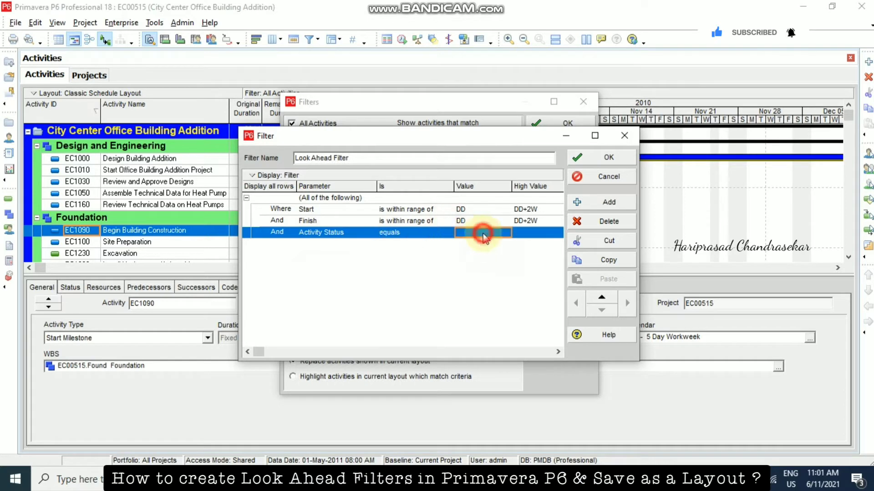
pyautogui.click(506, 234)
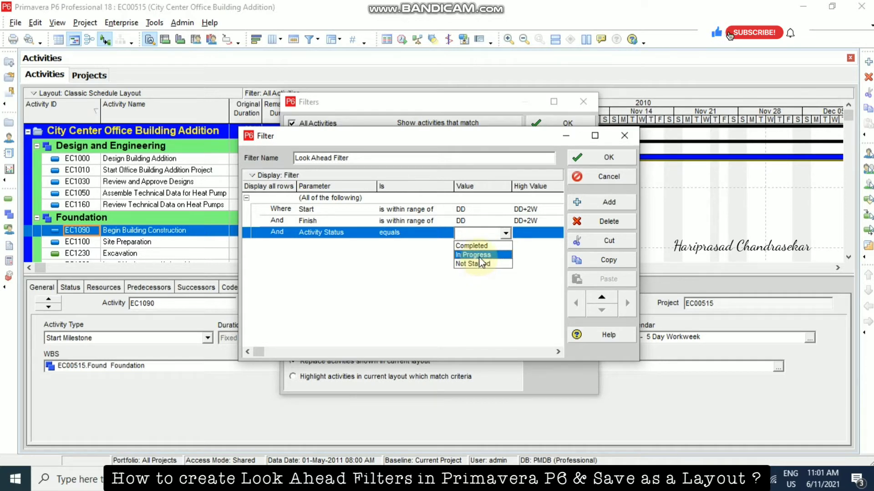
pyautogui.click(482, 255)
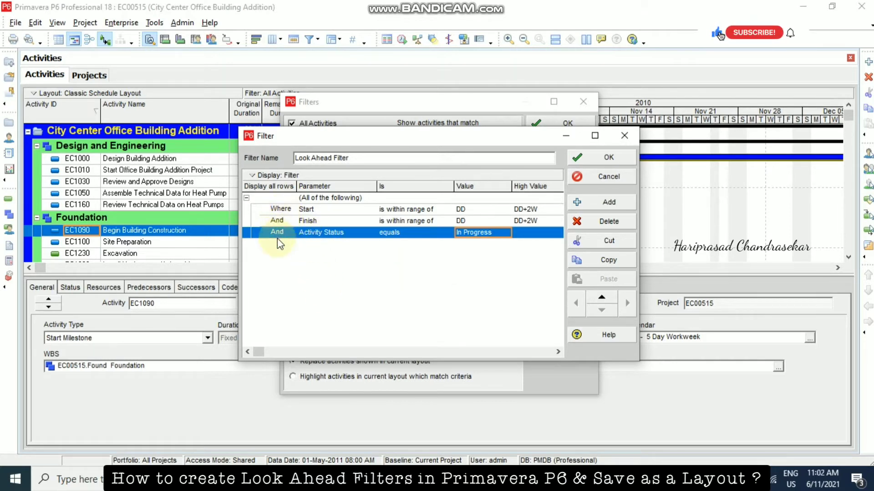
# Set the Look Ahead Filter to match "Any of the following" criteria and accept the filter definition.
pyautogui.click(373, 199)
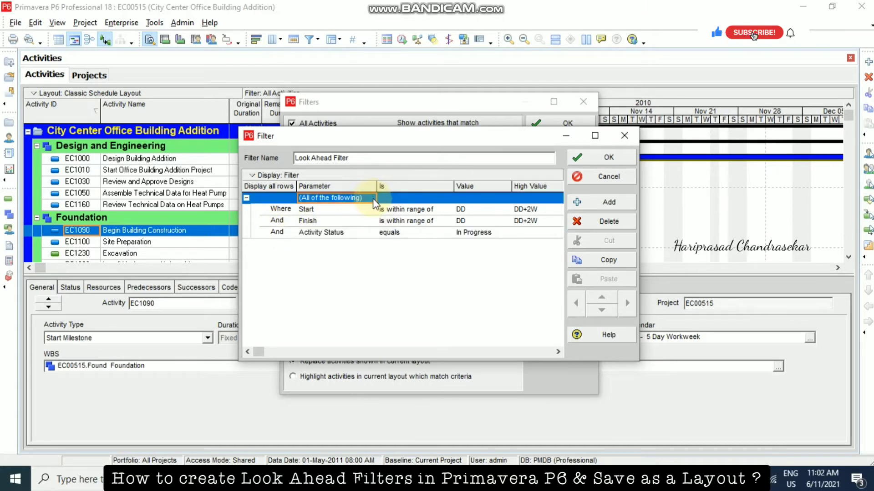
pyautogui.click(373, 199)
pyautogui.click(371, 199)
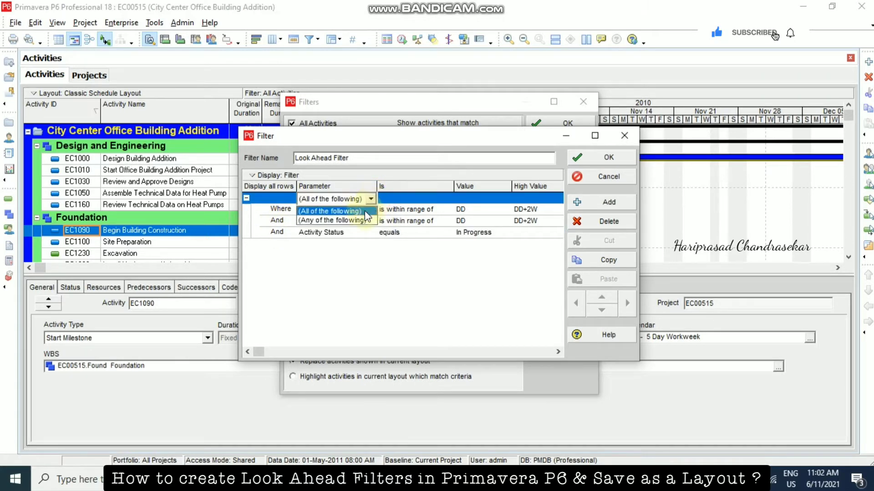
pyautogui.click(349, 221)
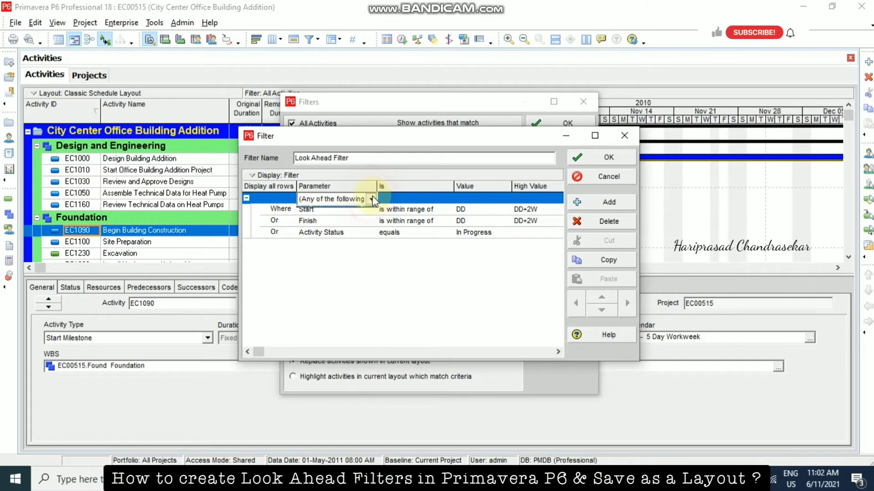
pyautogui.click(371, 199)
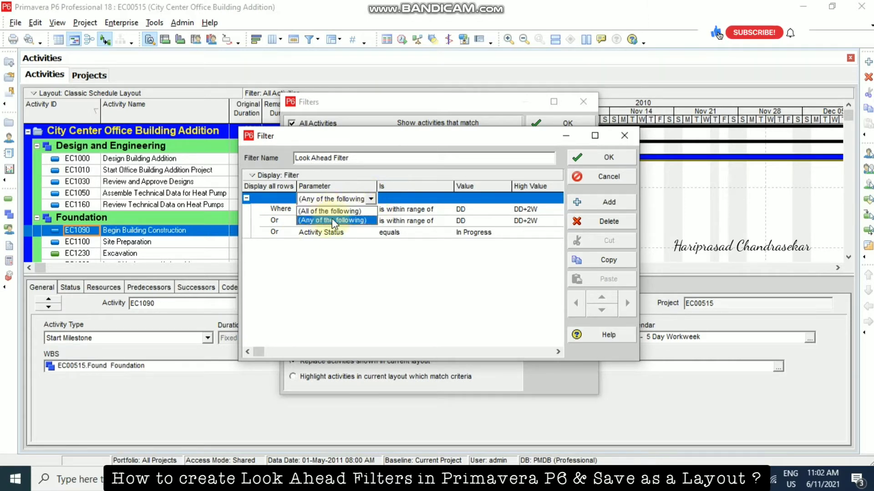
pyautogui.click(300, 279)
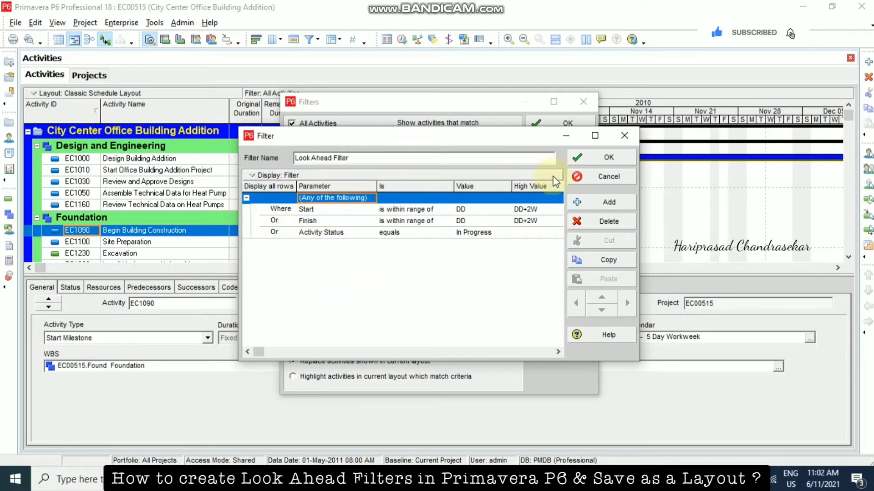
pyautogui.click(595, 157)
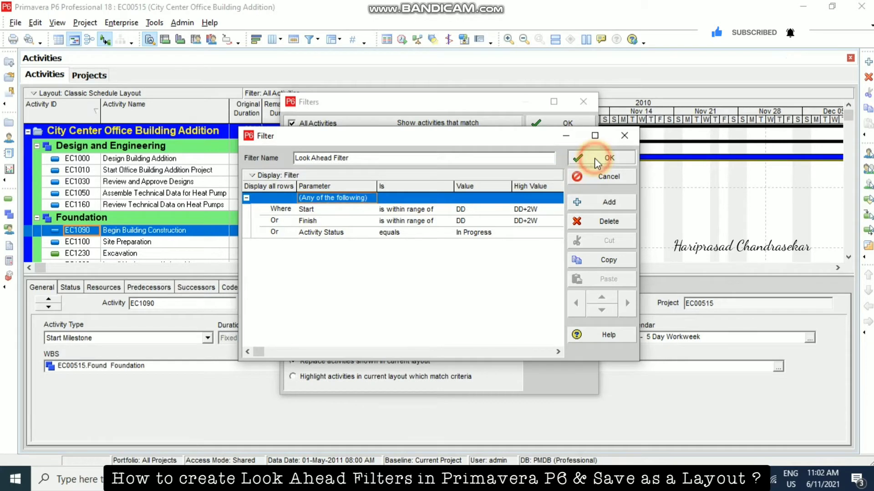
# Select the user-defined Look Ahead Filter and apply it to the current layout.
pyautogui.click(490, 318)
pyautogui.click(569, 169)
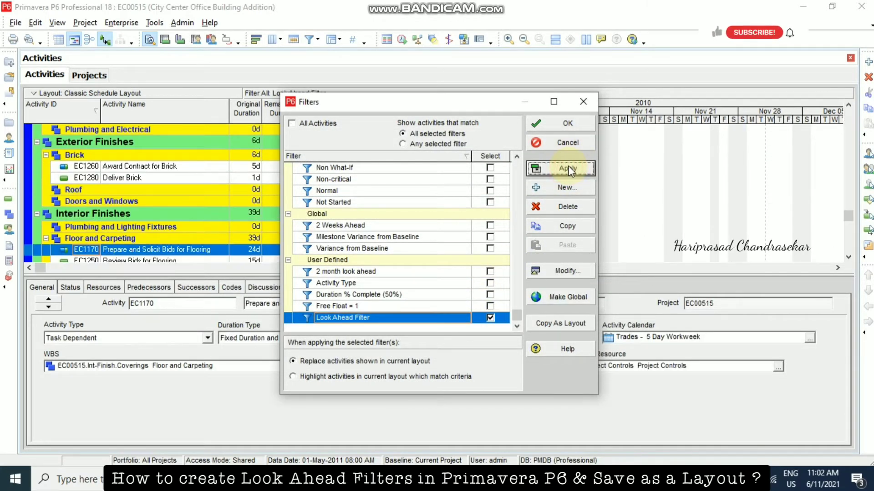
pyautogui.click(572, 129)
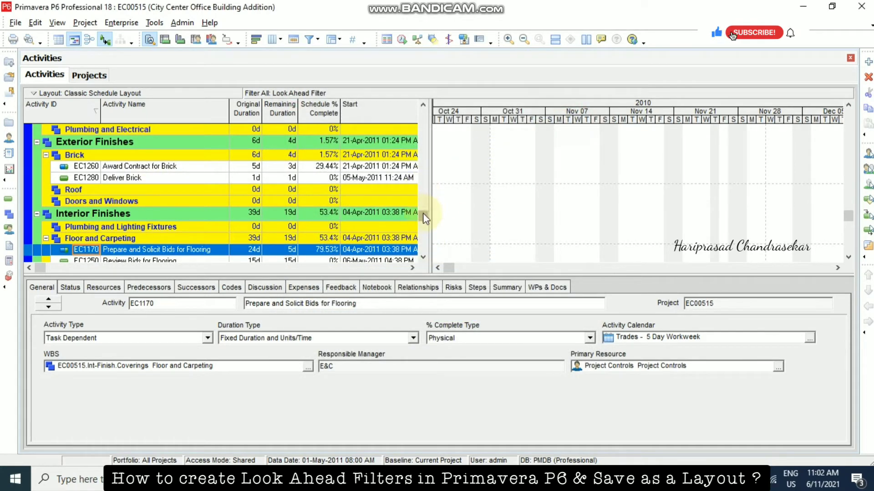
# Remove the bottom layout so only the activity table and Gantt chart are shown.
pyautogui.moveTo(423, 213); pyautogui.dragTo(424, 106)
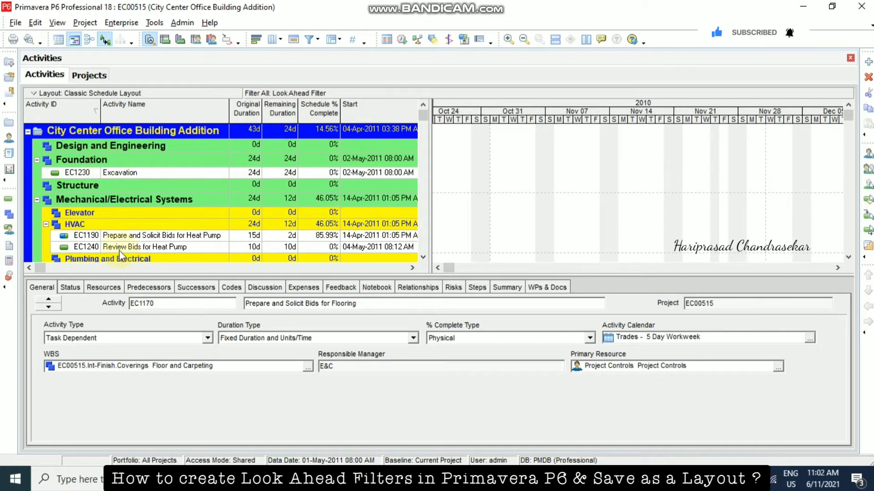
pyautogui.click(42, 92)
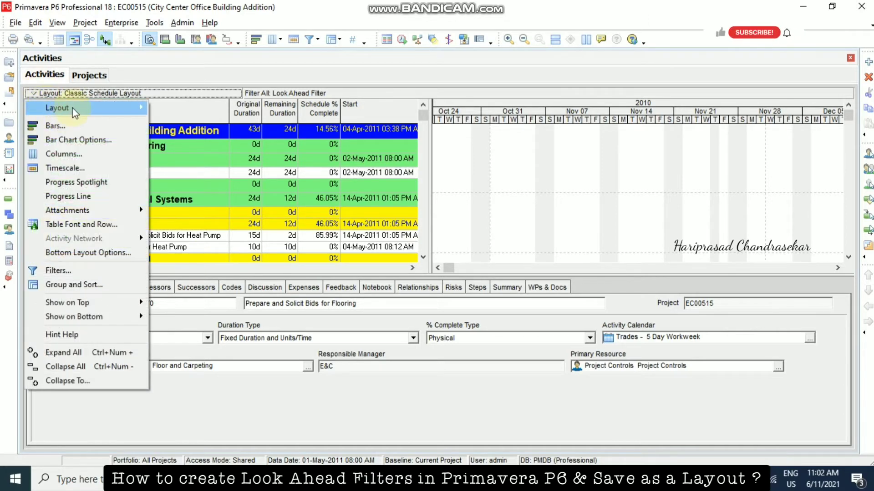
pyautogui.moveTo(106, 109)
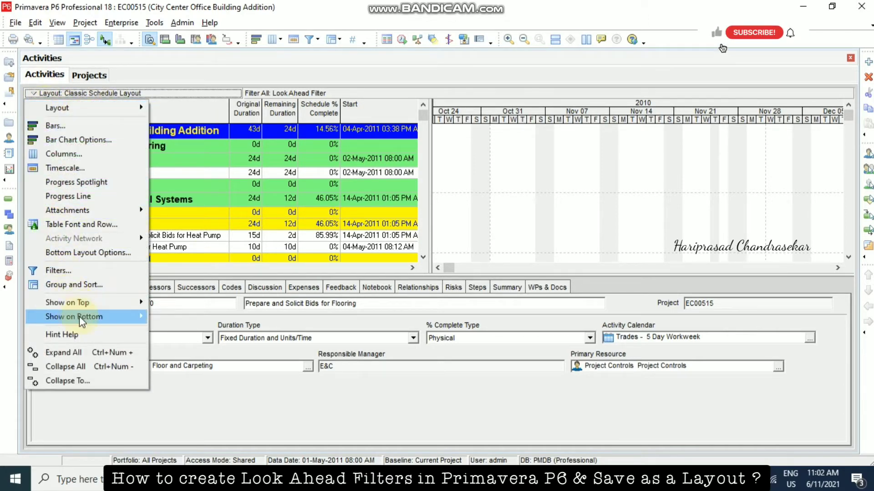
pyautogui.moveTo(98, 319)
pyautogui.click(187, 317)
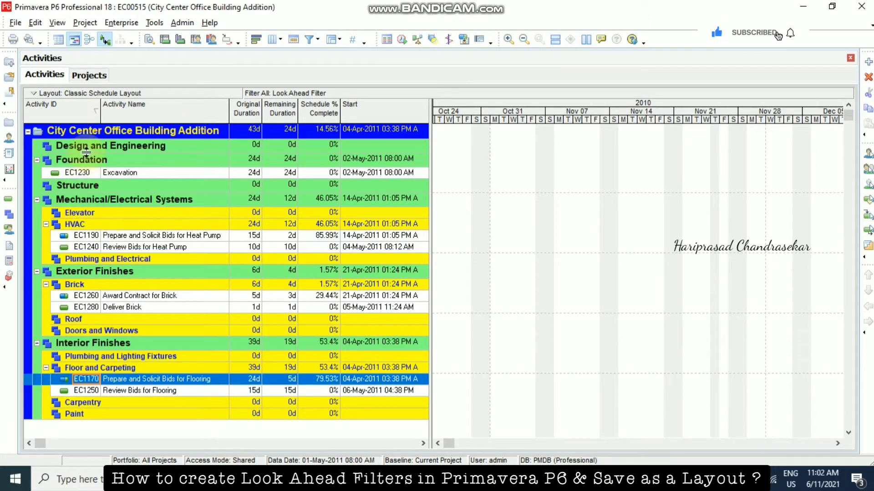
# Turn on "Hide if empty" in the Group and Sort options to hide WBS bands without activities.
pyautogui.click(332, 40)
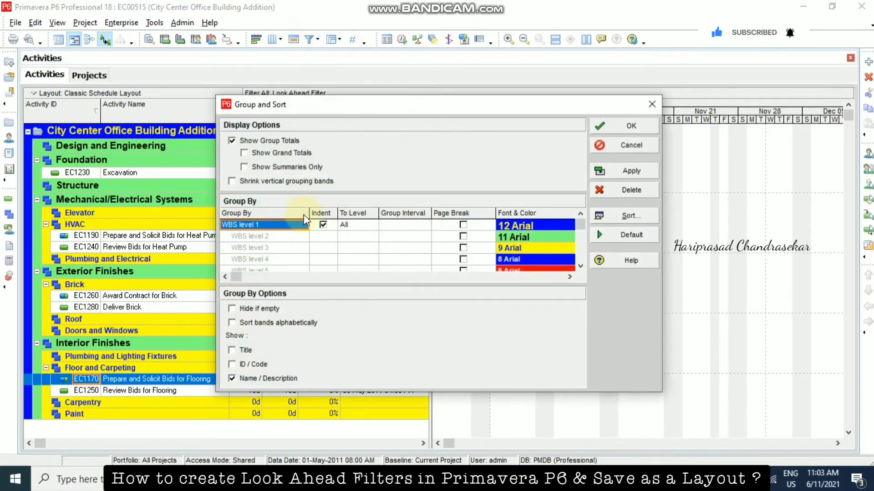
pyautogui.click(246, 309)
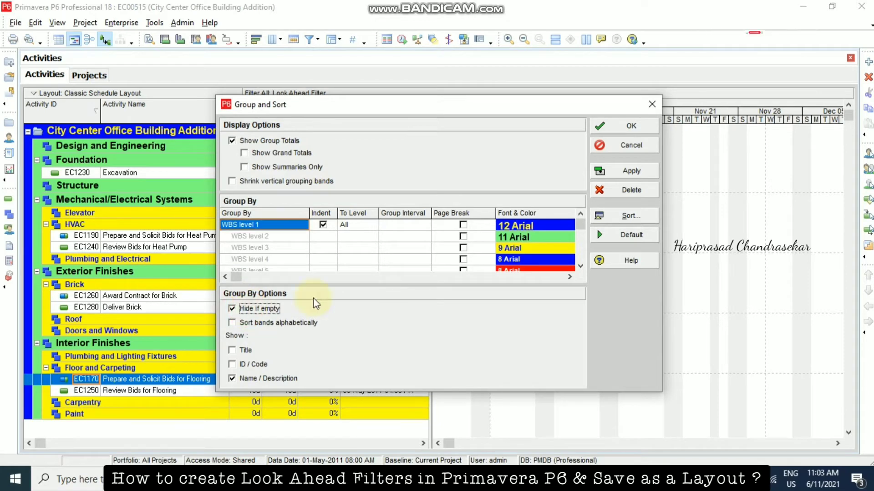
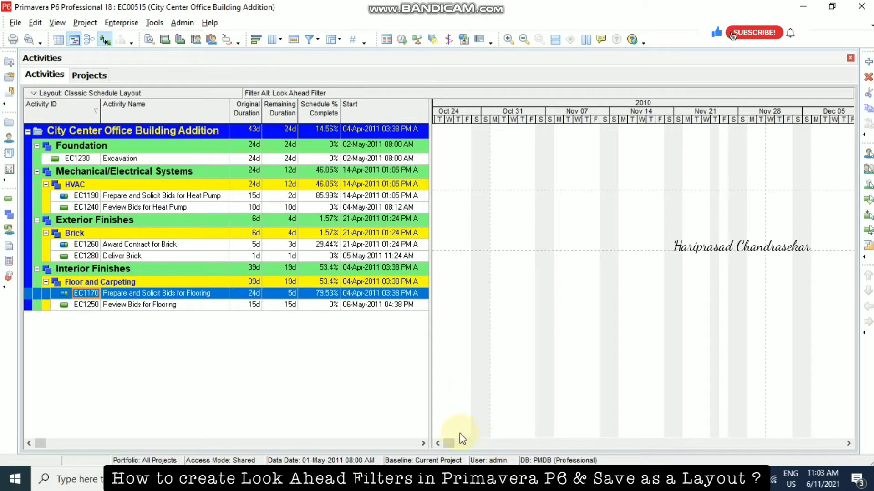
# Set the timescale start of the Gantt chart to DD - Earliest Data Date.
pyautogui.moveTo(446, 441); pyautogui.dragTo(444, 444)
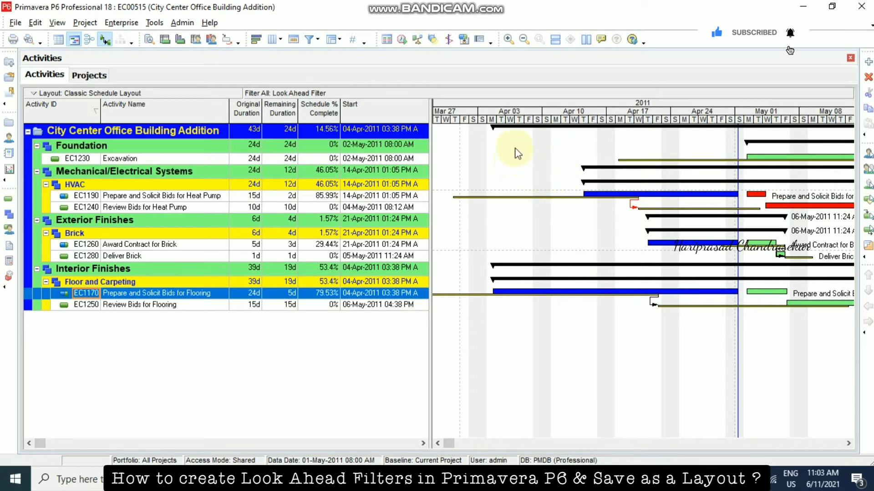
pyautogui.click(294, 40)
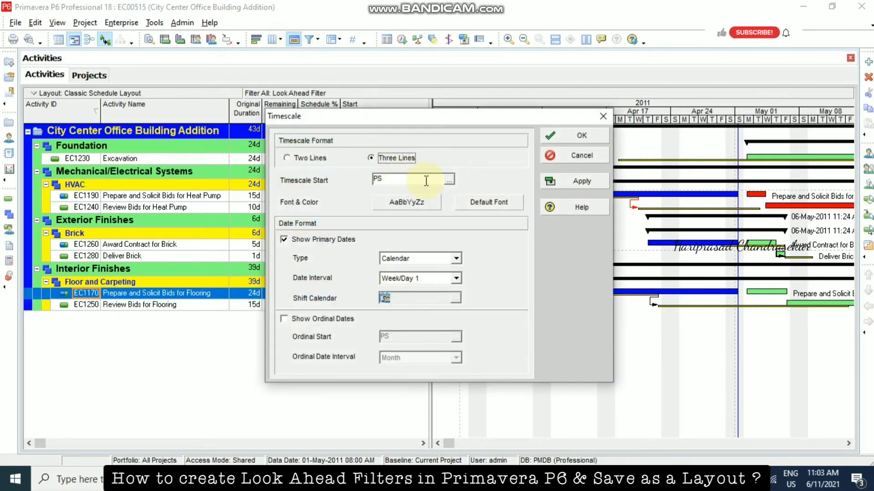
pyautogui.click(448, 180)
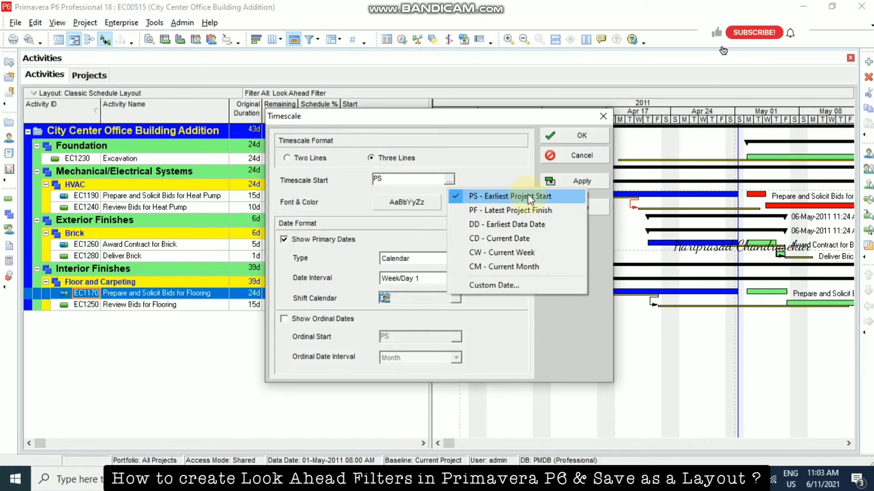
pyautogui.click(498, 225)
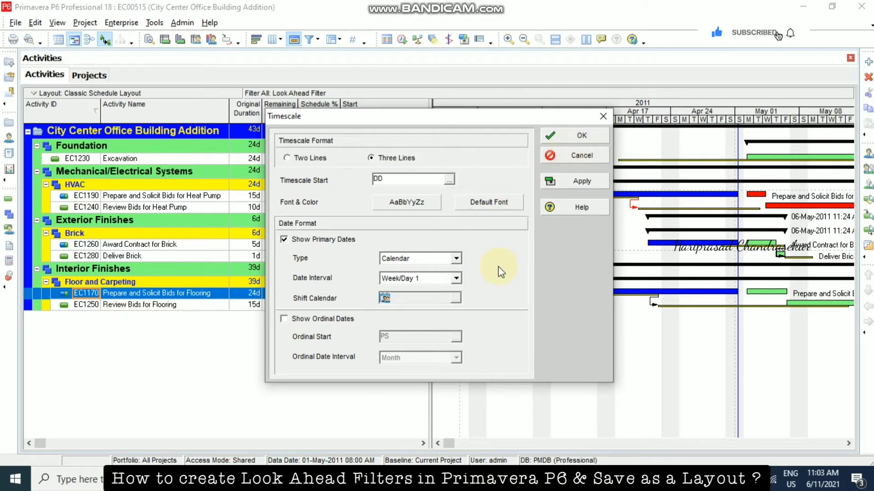
pyautogui.click(565, 140)
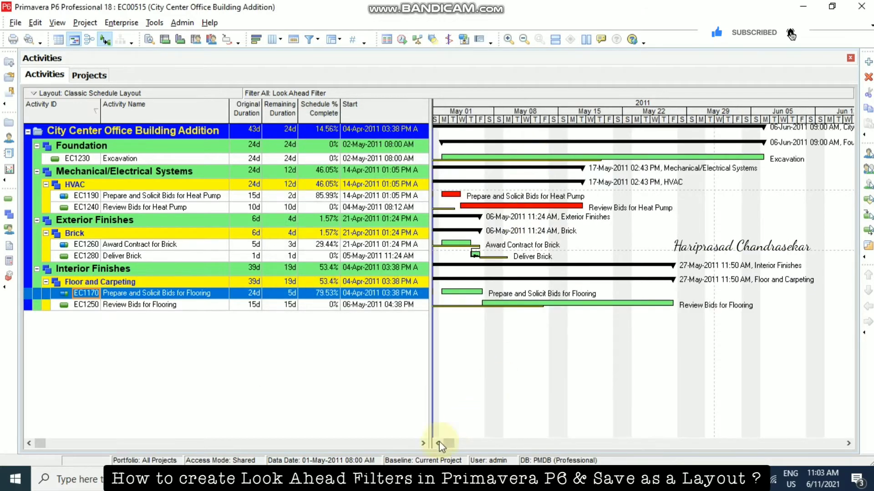
# Configure the bar chart's vertical sight lines with major lines every 1 week and minor lines every 1 day.
pyautogui.click(849, 443)
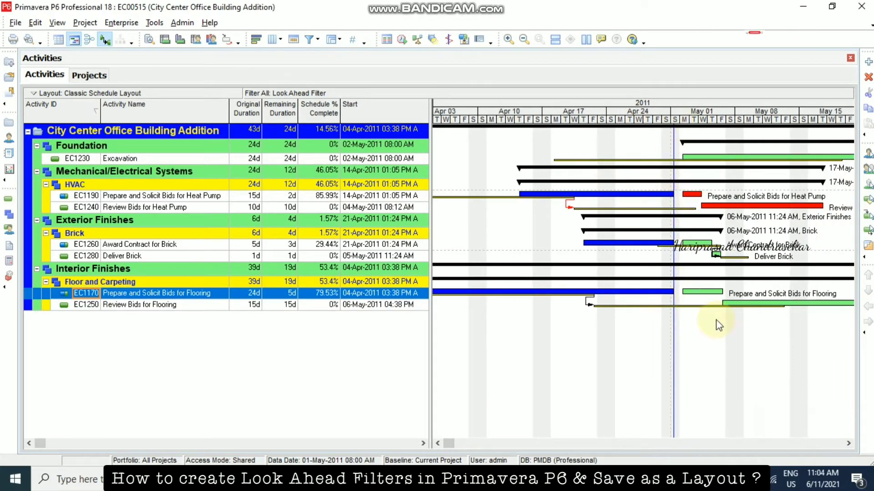
pyautogui.click(849, 443)
pyautogui.click(848, 443)
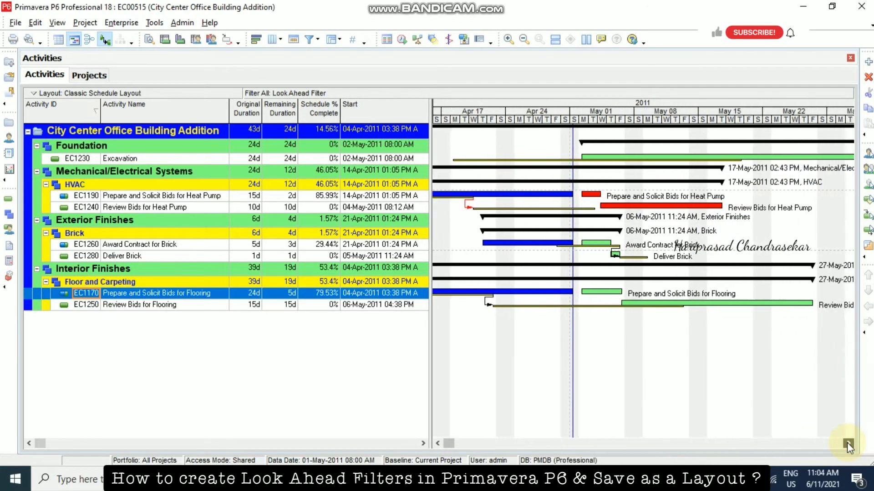
pyautogui.click(848, 443)
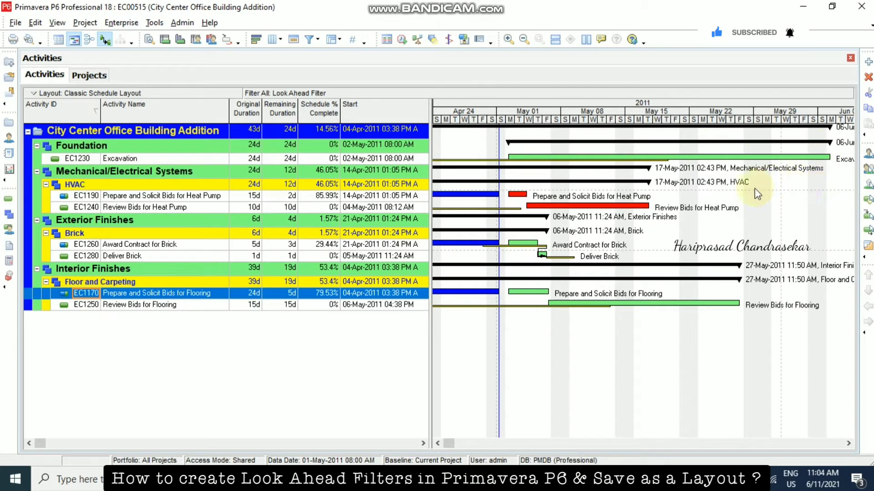
pyautogui.rightClick(634, 343)
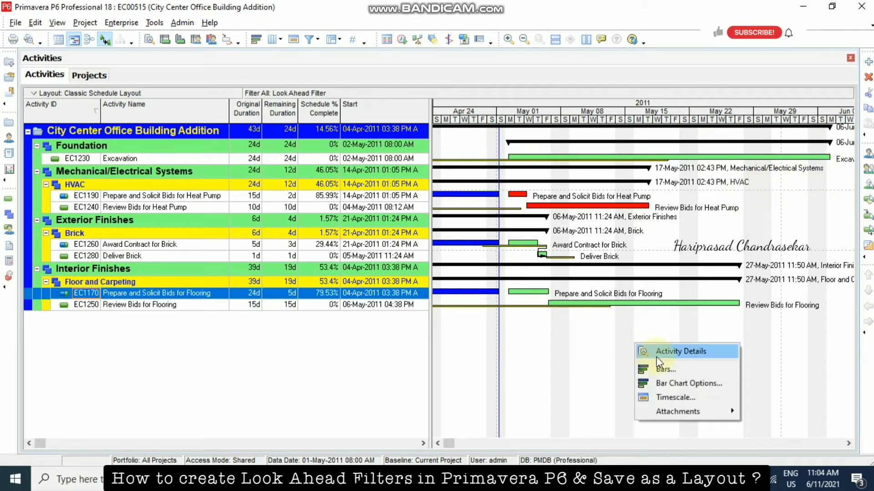
pyautogui.click(681, 384)
pyautogui.click(458, 158)
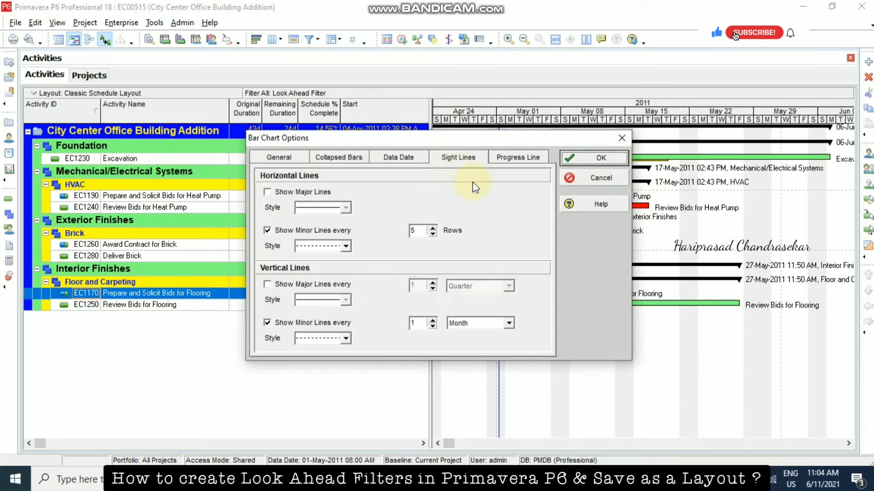
pyautogui.click(274, 285)
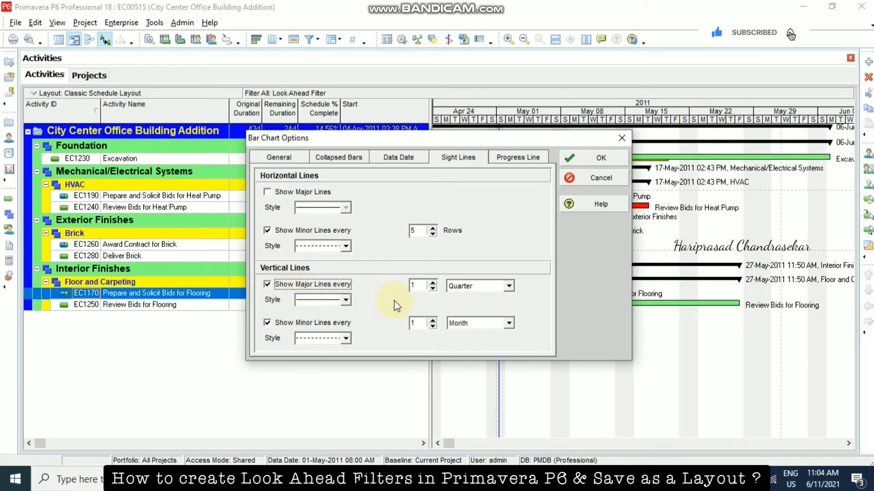
pyautogui.click(508, 286)
pyautogui.click(476, 326)
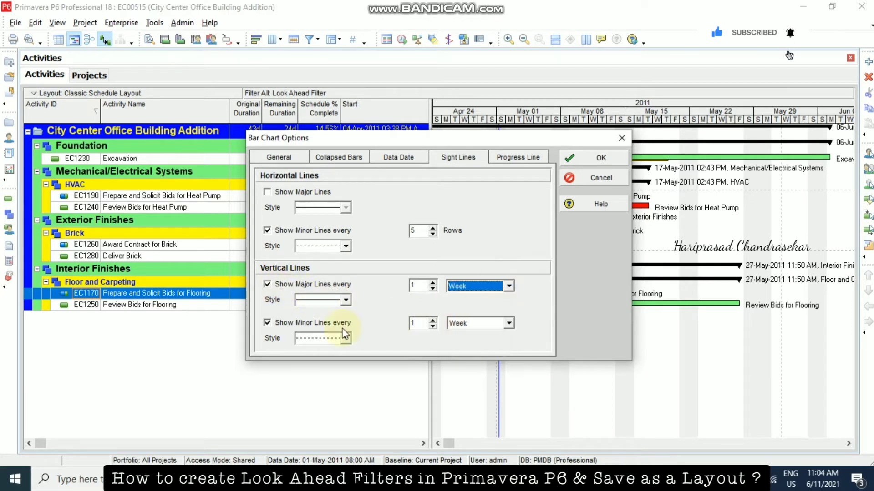
pyautogui.click(507, 323)
pyautogui.click(469, 343)
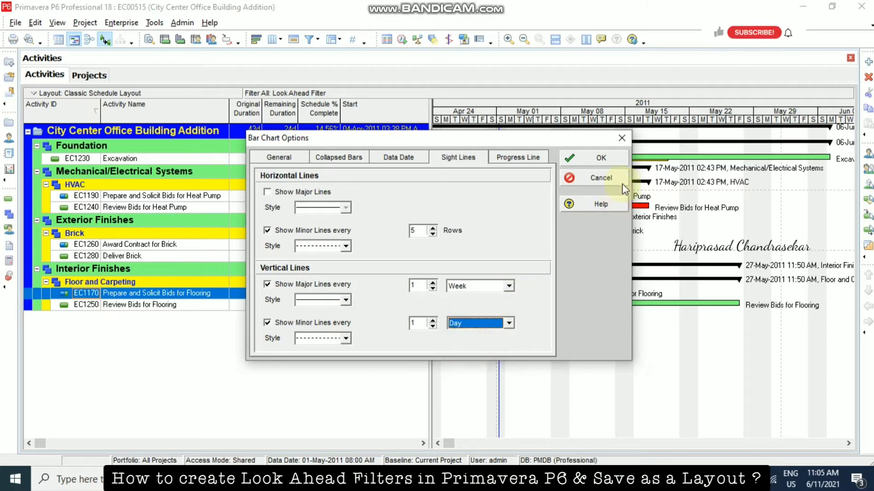
pyautogui.click(607, 160)
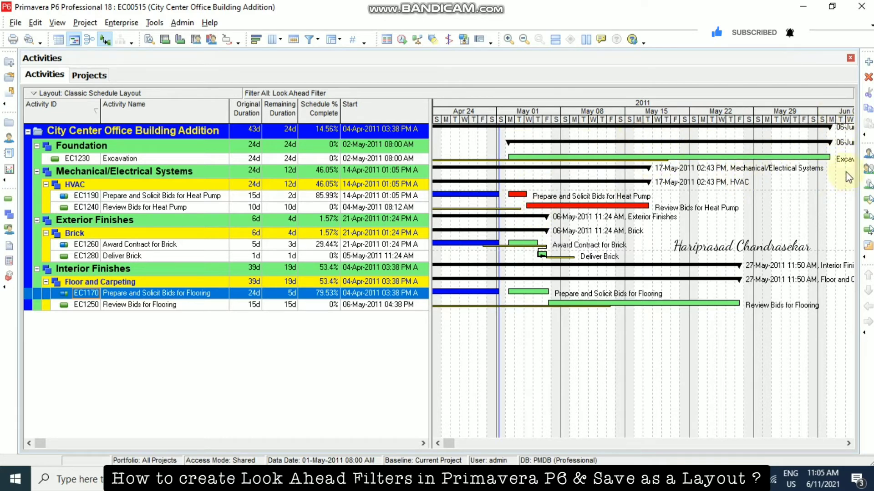
# Modify the Look Ahead Filter by setting the Start criterion's value to DD-1W.
pyautogui.hscroll(-5, 747, 334)
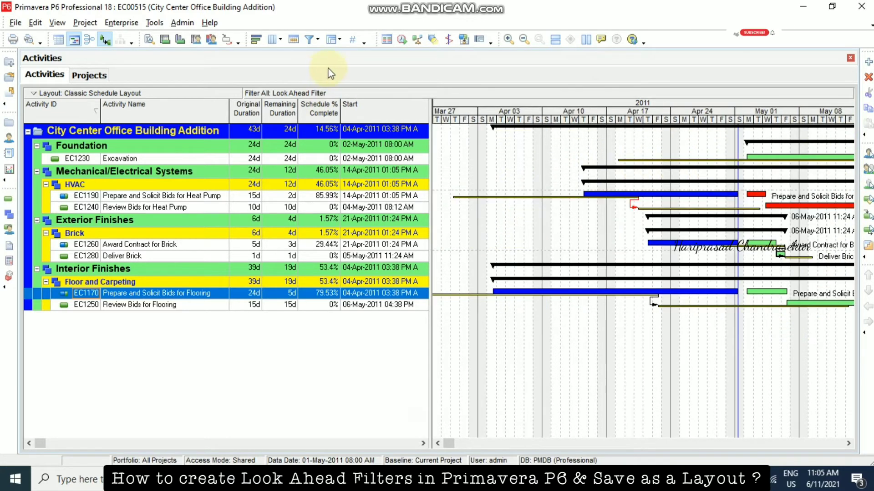
pyautogui.click(308, 41)
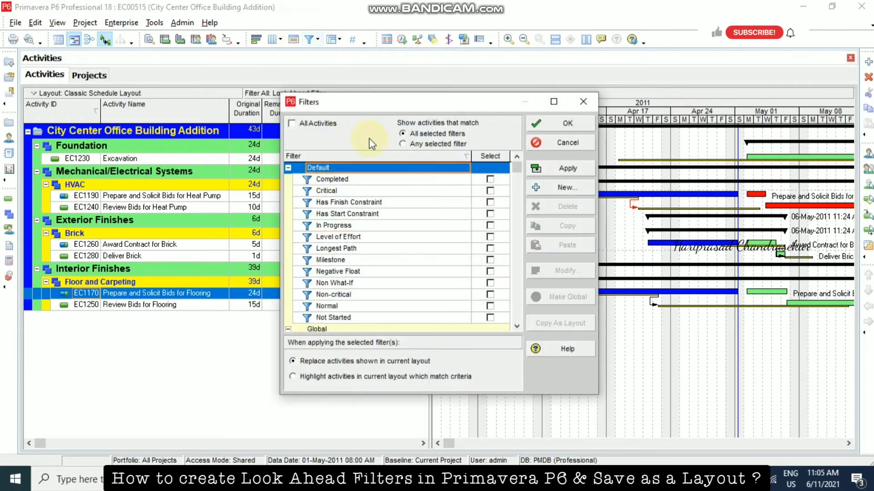
pyautogui.scroll(-4, 490, 194)
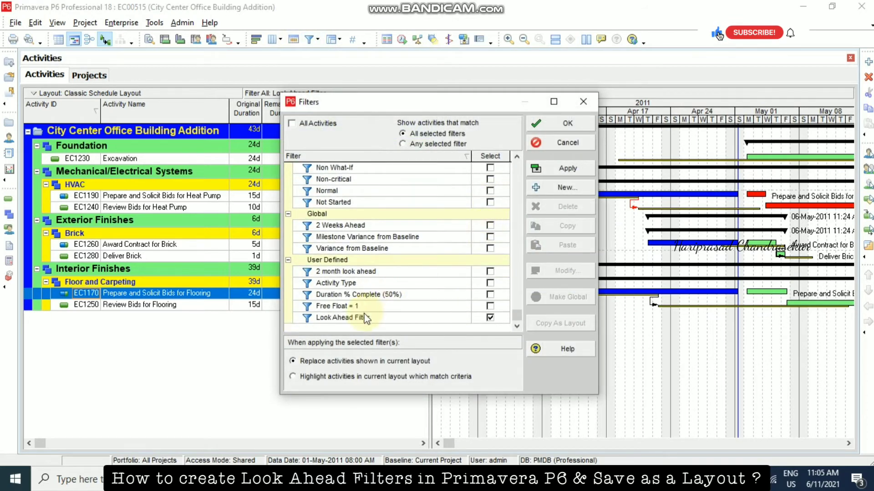
pyautogui.click(366, 319)
pyautogui.click(567, 270)
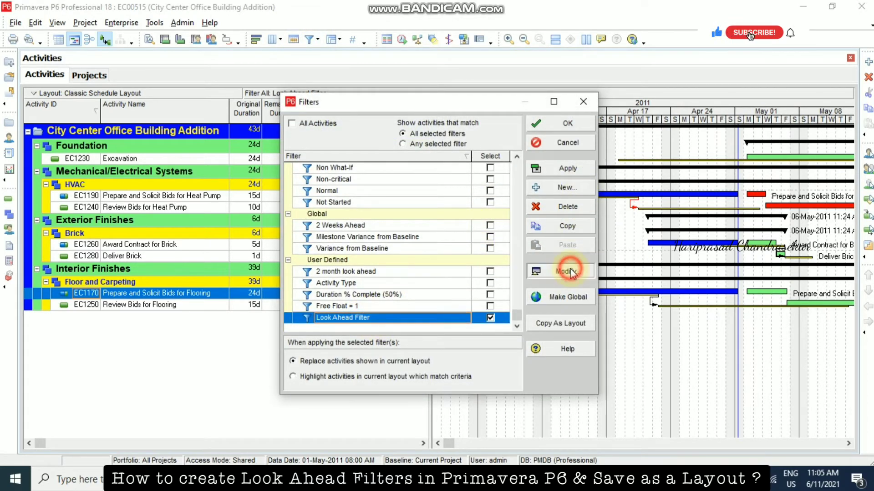
pyautogui.click(487, 198)
pyautogui.click(486, 210)
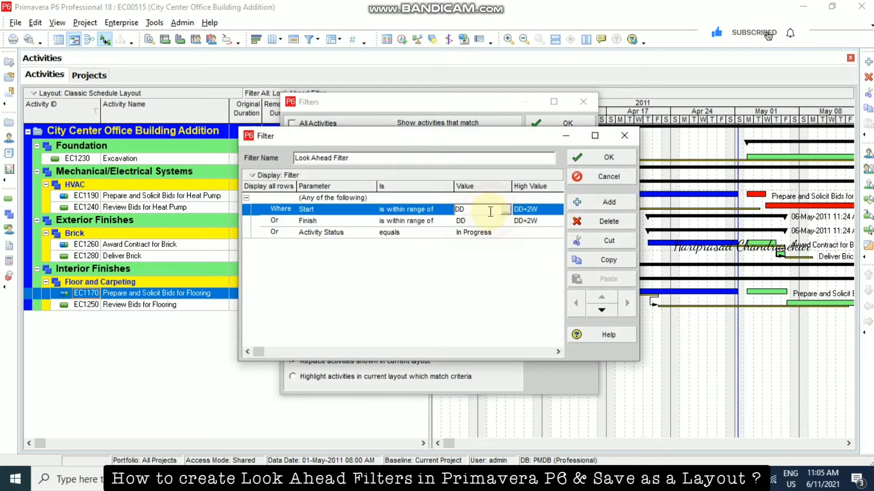
pyautogui.write('-1W')
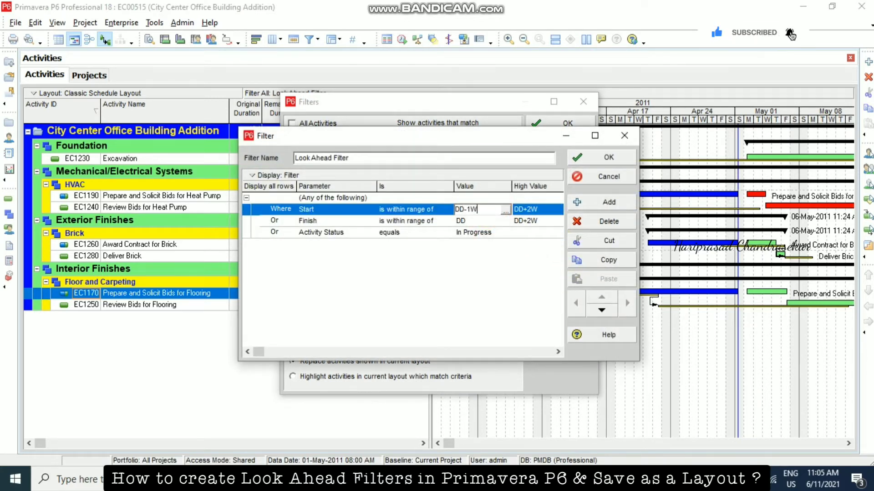
# Set the Finish criterion's value to DD-1W in the Look Ahead Filter and apply the filter to the activities.
pyautogui.click(501, 221)
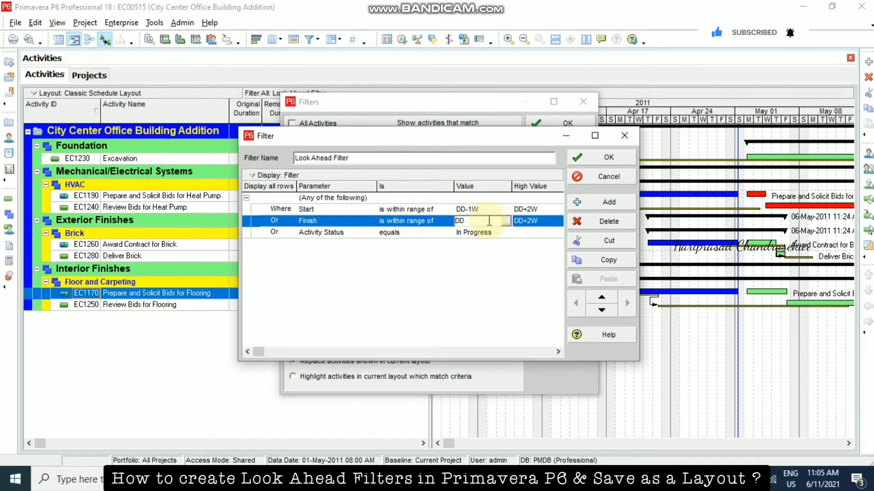
pyautogui.write('-1W')
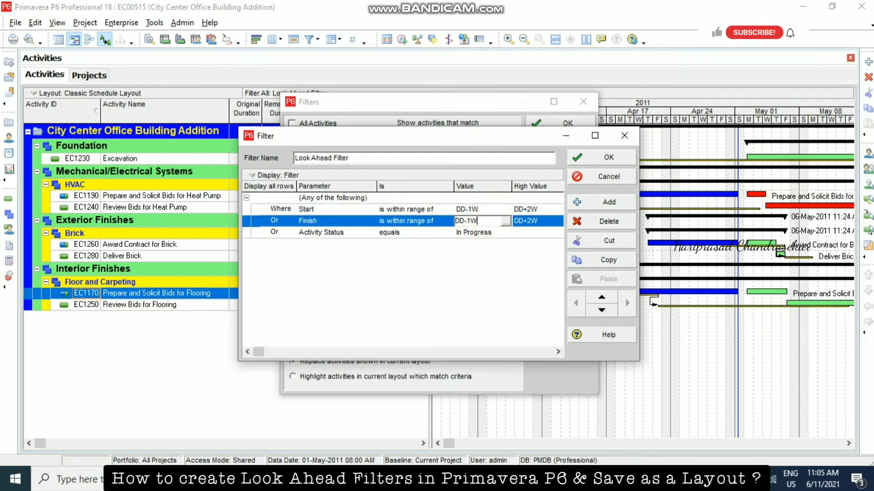
pyautogui.click(600, 160)
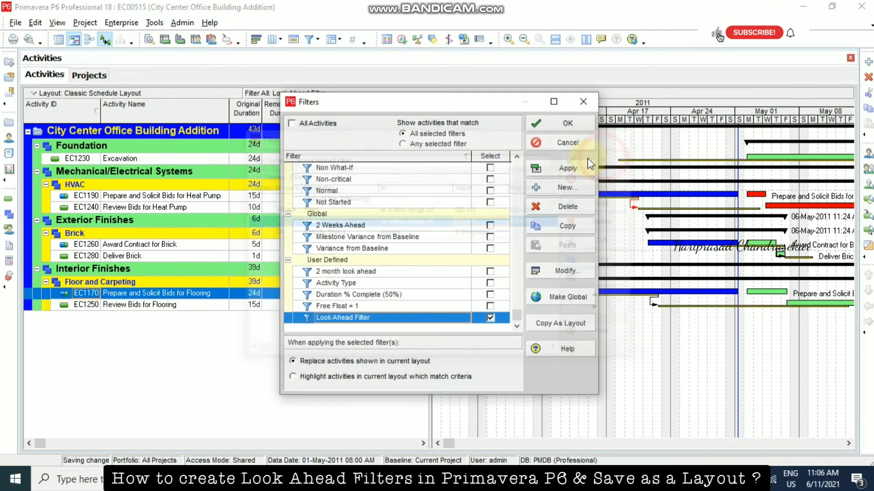
pyautogui.click(567, 126)
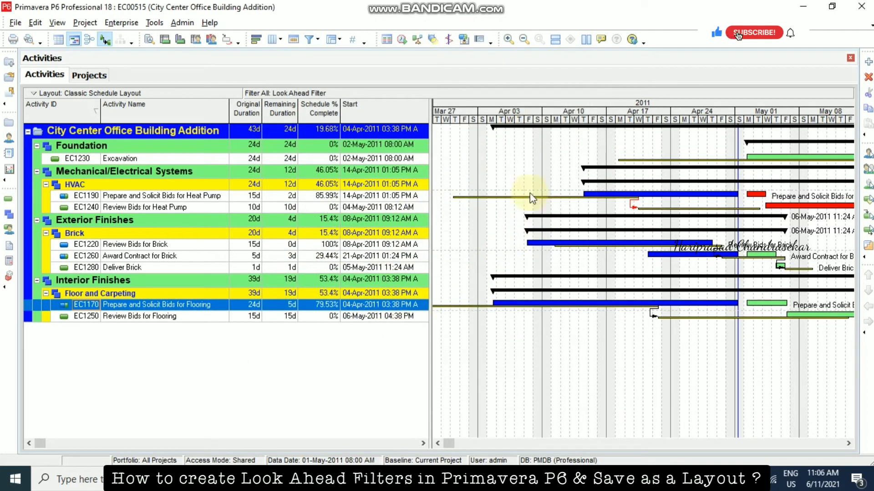
pyautogui.hscroll(4, 646, 211)
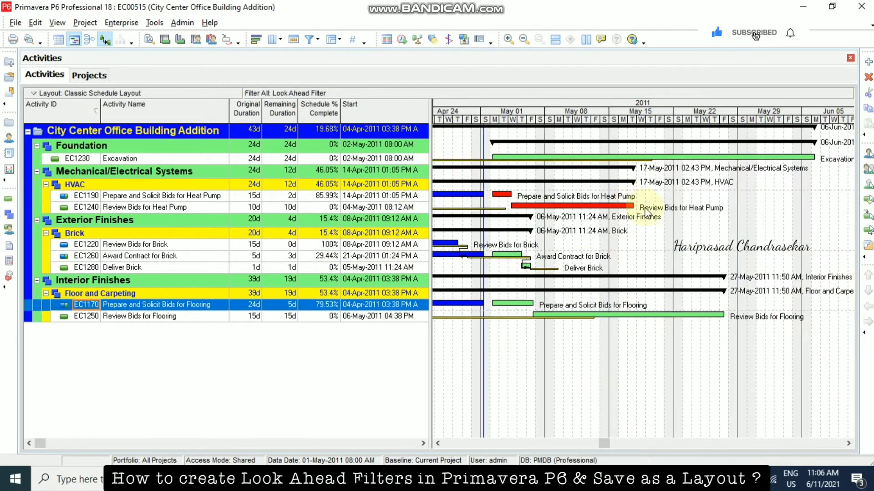
# Open the page setup from the print preview and set the timescale start to DD-1W.
pyautogui.click(14, 40)
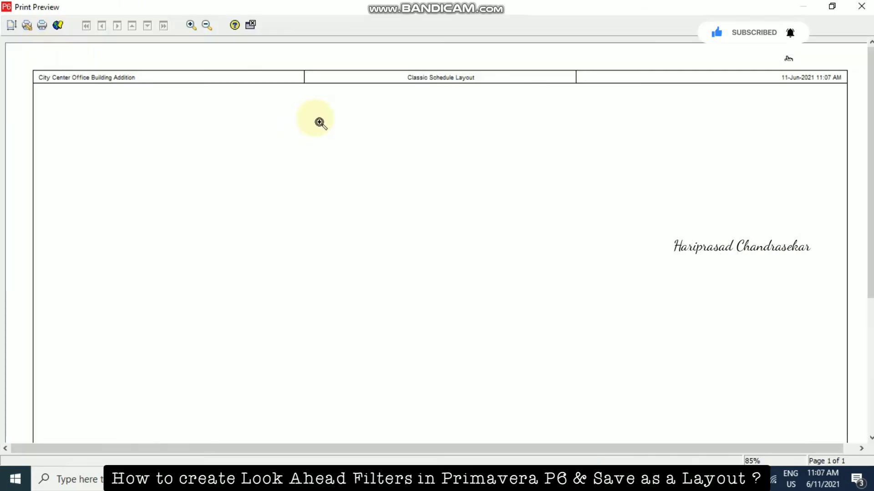
pyautogui.click(12, 25)
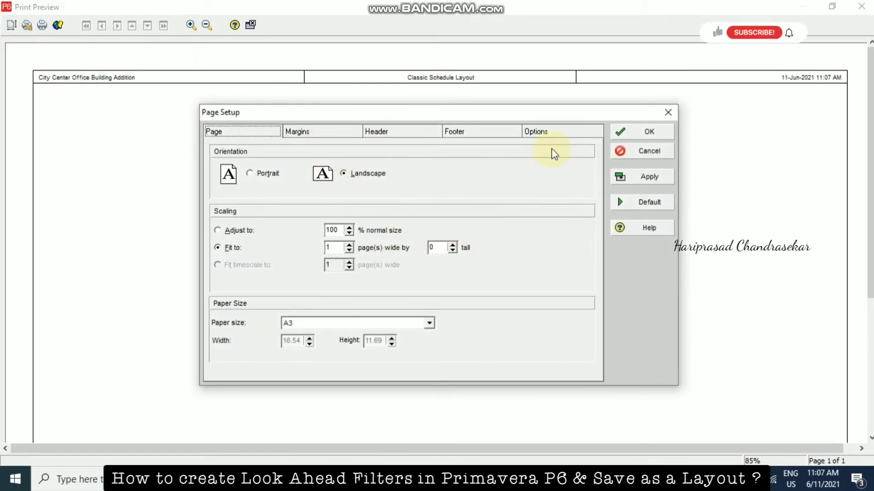
pyautogui.click(548, 132)
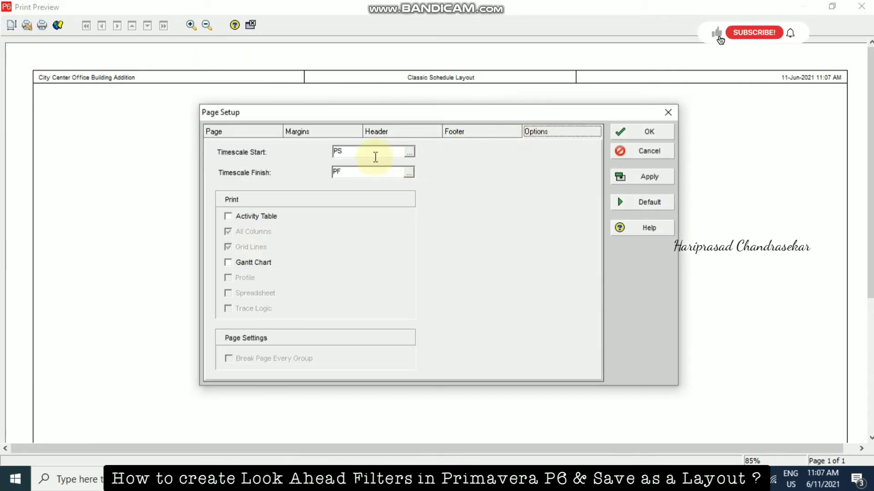
pyautogui.click(409, 152)
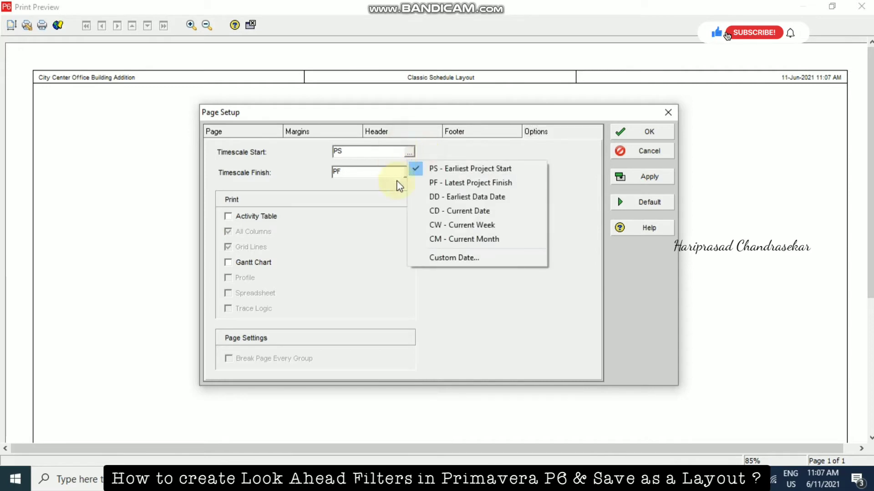
pyautogui.click(451, 196)
pyautogui.click(384, 155)
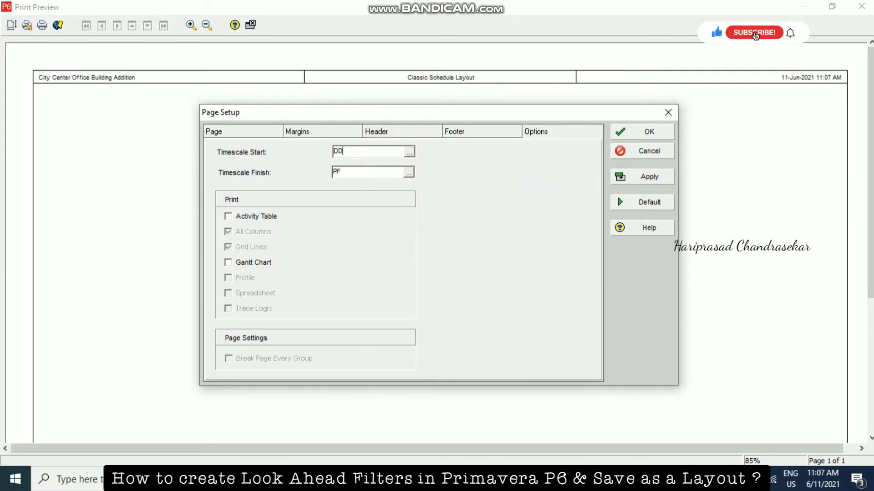
pyautogui.write('-1W')
# Set the printout's timescale finish to DD+2W.
pyautogui.click(409, 172)
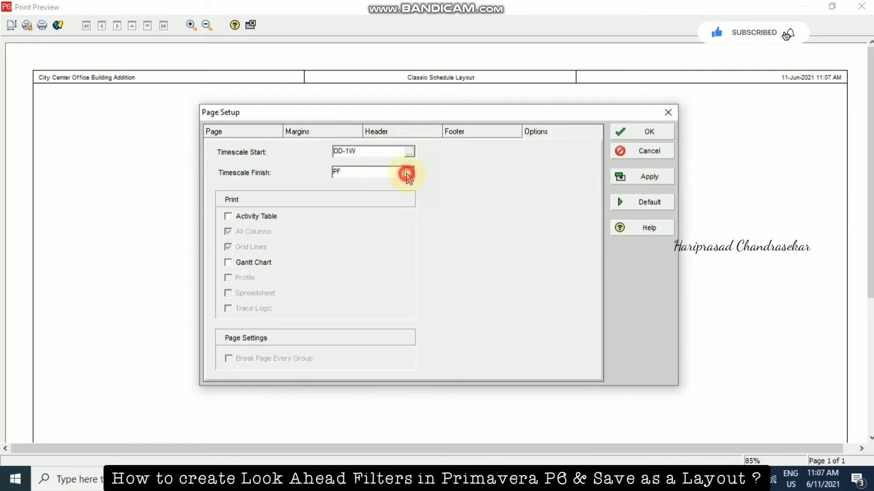
pyautogui.click(452, 229)
pyautogui.click(374, 176)
pyautogui.write('+2W')
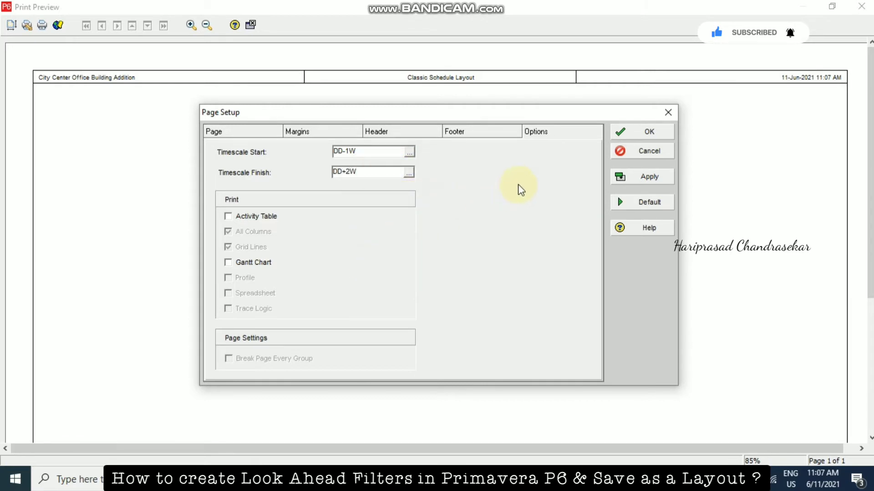
# Include the Activity Table and the Gantt Chart in the printout and confirm the page setup.
pyautogui.click(230, 215)
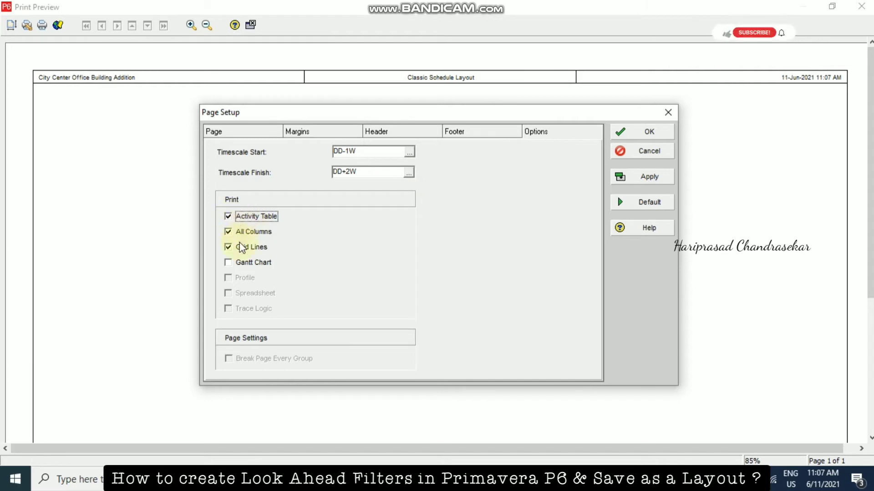
pyautogui.click(228, 262)
pyautogui.click(658, 132)
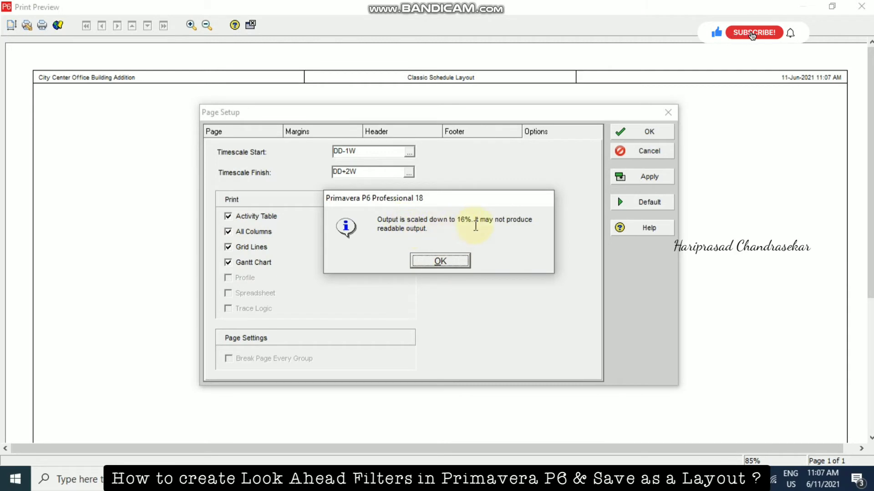
pyautogui.click(443, 262)
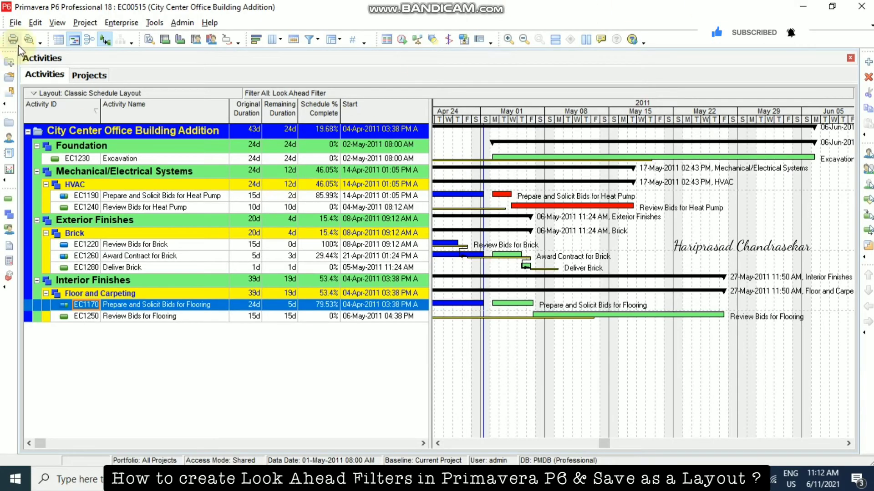
# Reopen the print preview's page setup, fit the timescale to 1 page wide and include the Activity Table.
pyautogui.click(29, 40)
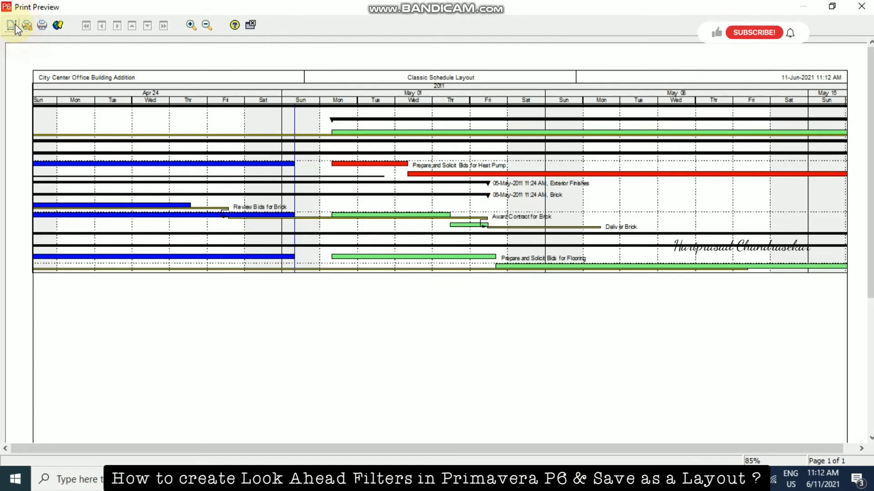
pyautogui.click(11, 26)
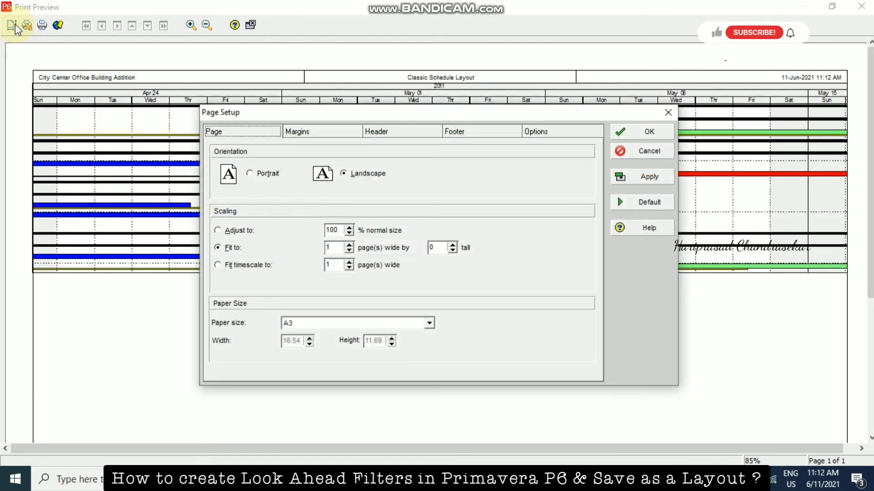
pyautogui.click(239, 269)
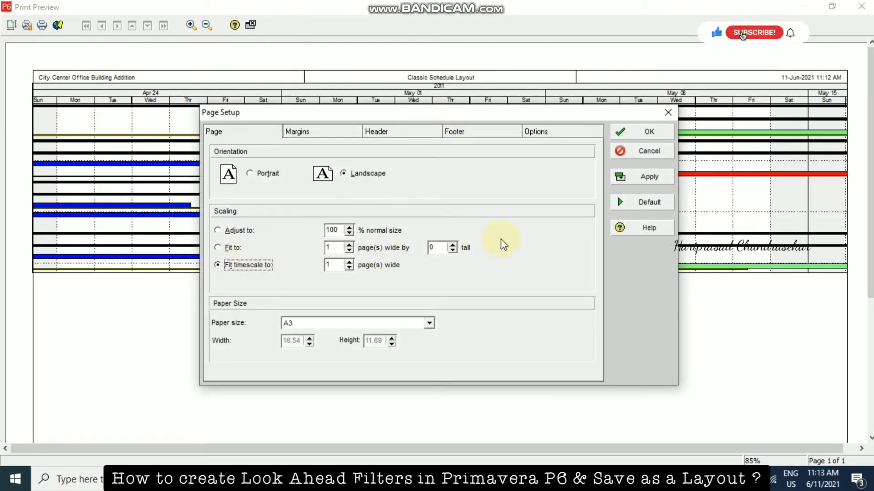
pyautogui.click(551, 133)
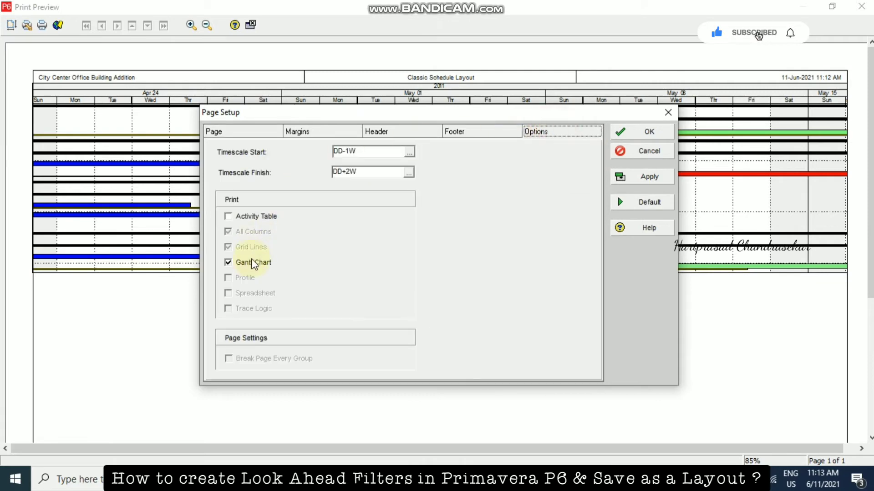
pyautogui.click(230, 219)
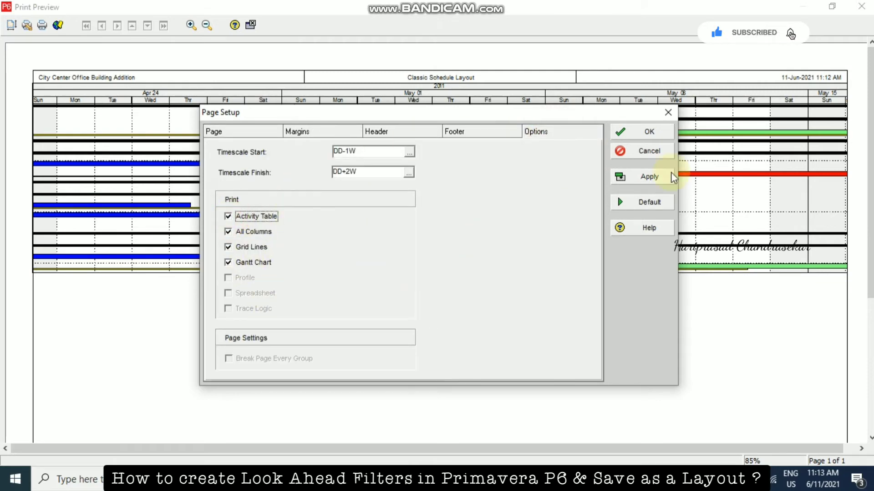
pyautogui.click(647, 132)
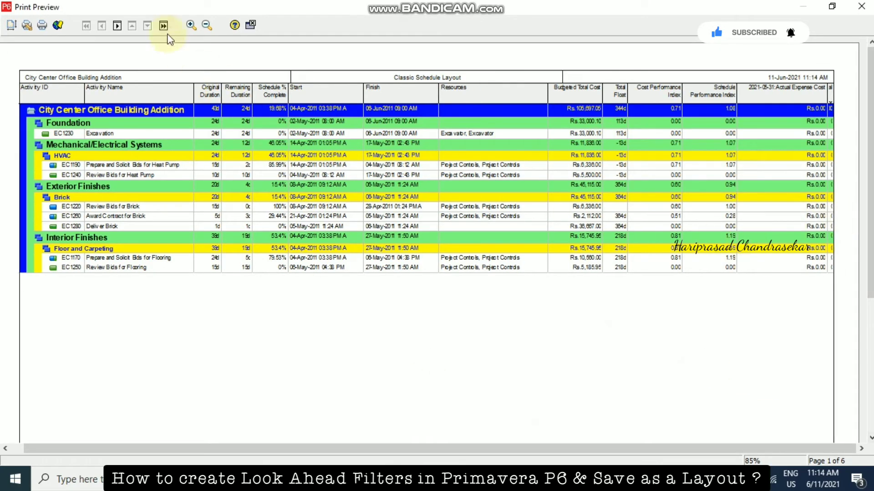
# Page through the print preview to its last page, checking the table columns and Gantt chart, and close the preview.
pyautogui.click(117, 25)
pyautogui.click(117, 25)
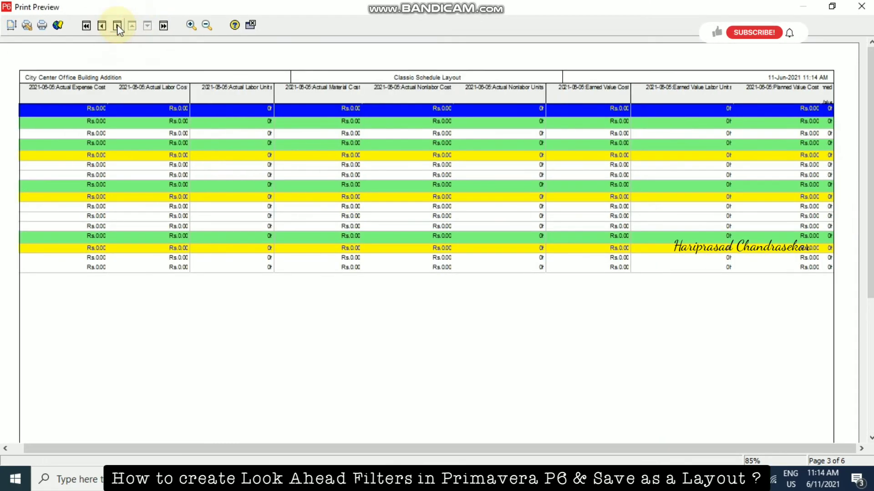
pyautogui.click(117, 25)
pyautogui.click(117, 26)
pyautogui.click(117, 25)
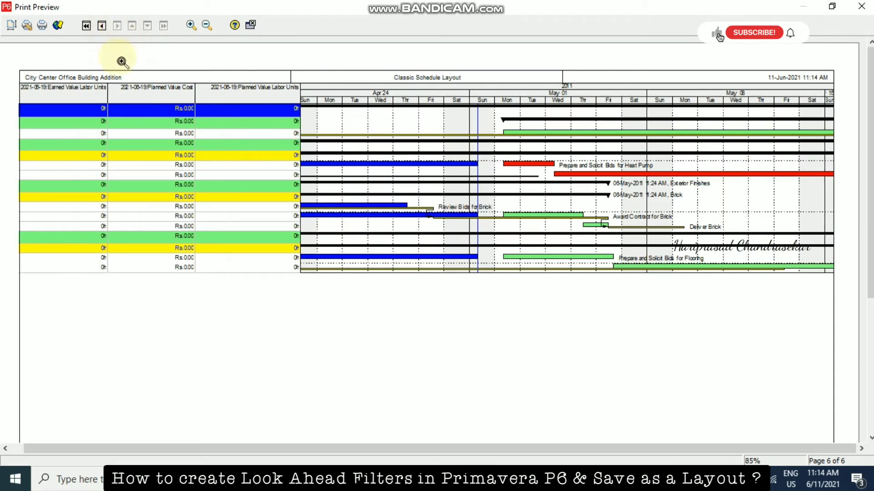
pyautogui.click(868, 11)
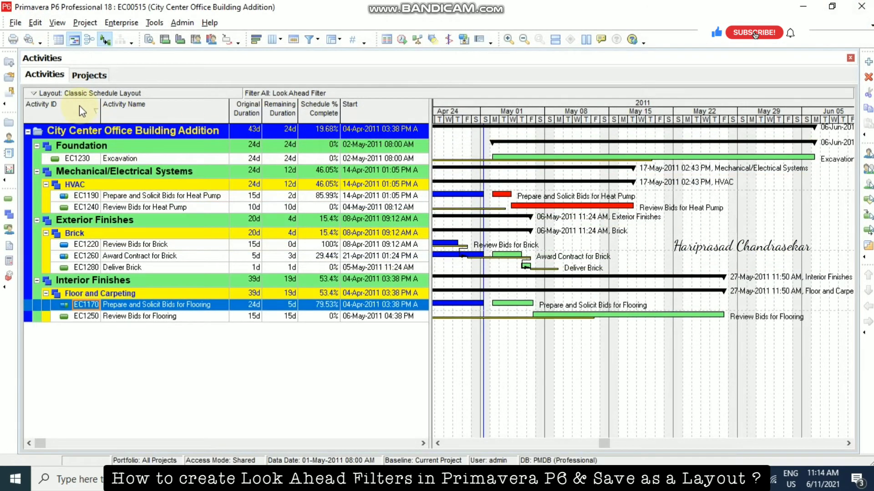
# Review which columns are selected for the activity table, leaving the selection as it is.
pyautogui.rightClick(149, 106)
pyautogui.click(204, 315)
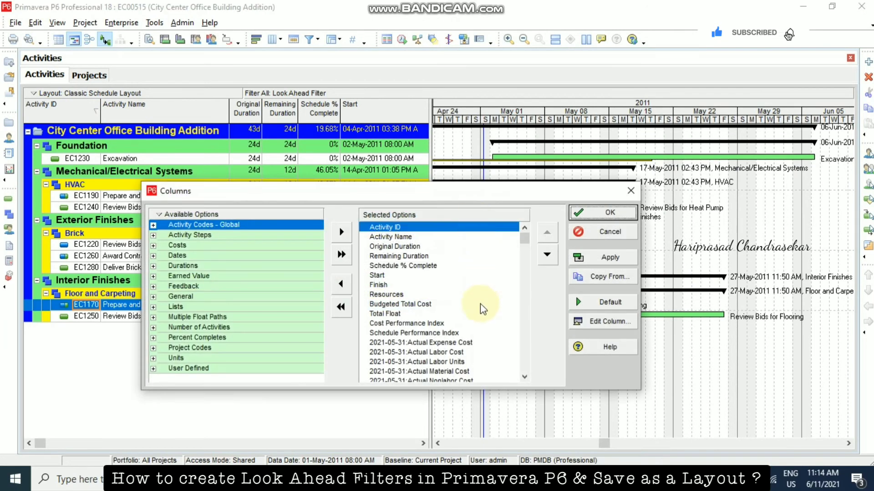
pyautogui.click(610, 231)
# Reload the global Classic Schedule Layout, discarding the changes made to the current layout.
pyautogui.click(48, 92)
pyautogui.moveTo(91, 113)
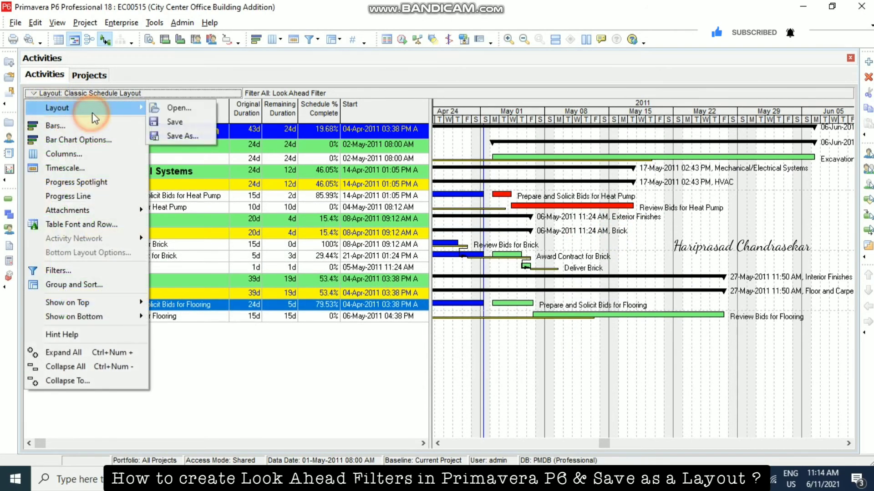
pyautogui.click(182, 108)
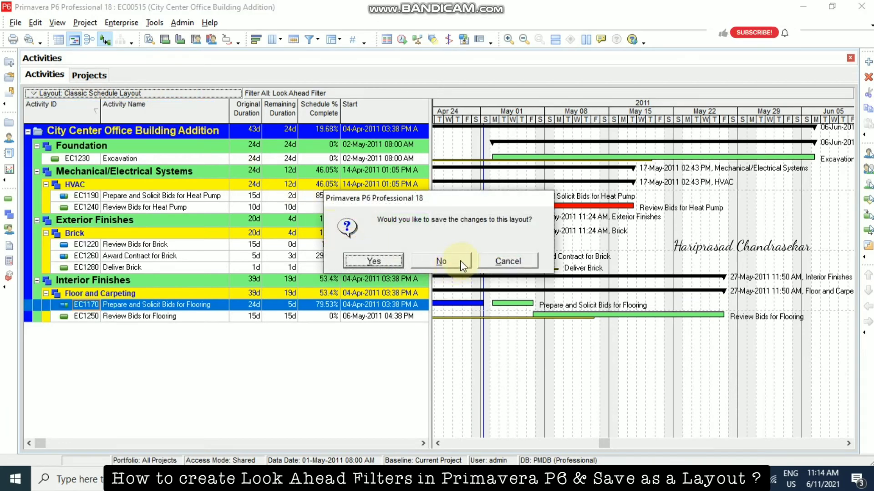
pyautogui.click(460, 260)
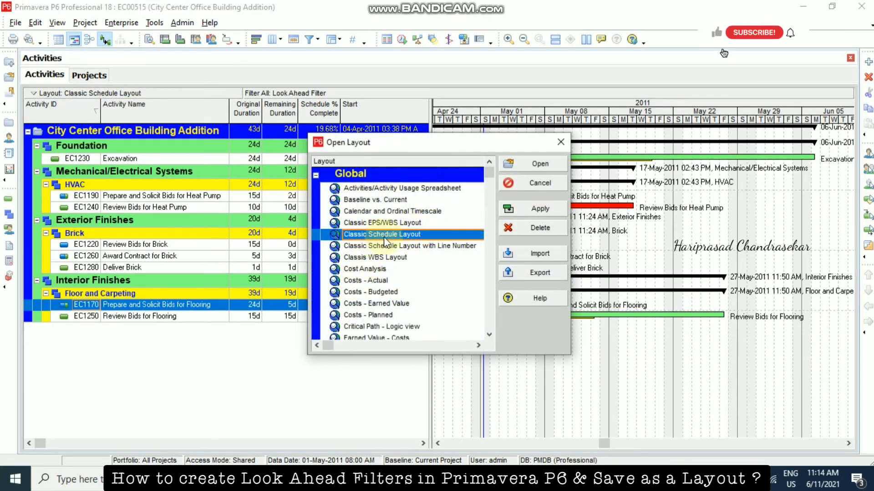
pyautogui.click(539, 213)
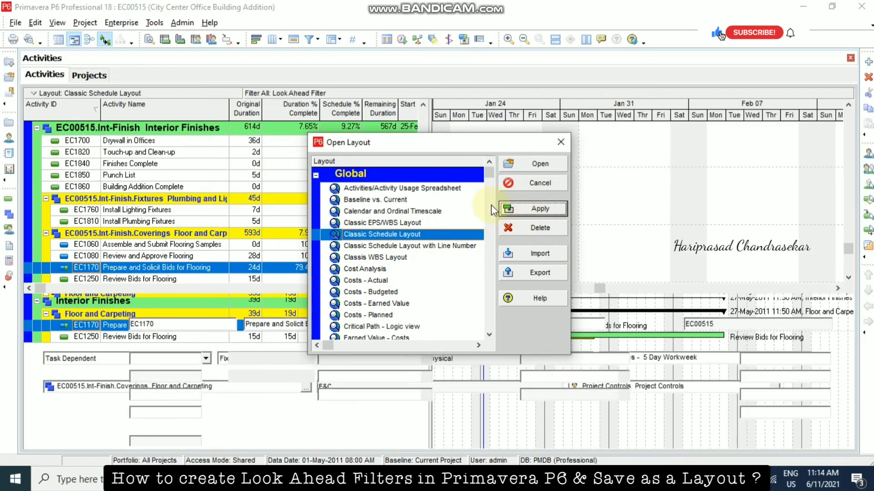
pyautogui.click(558, 143)
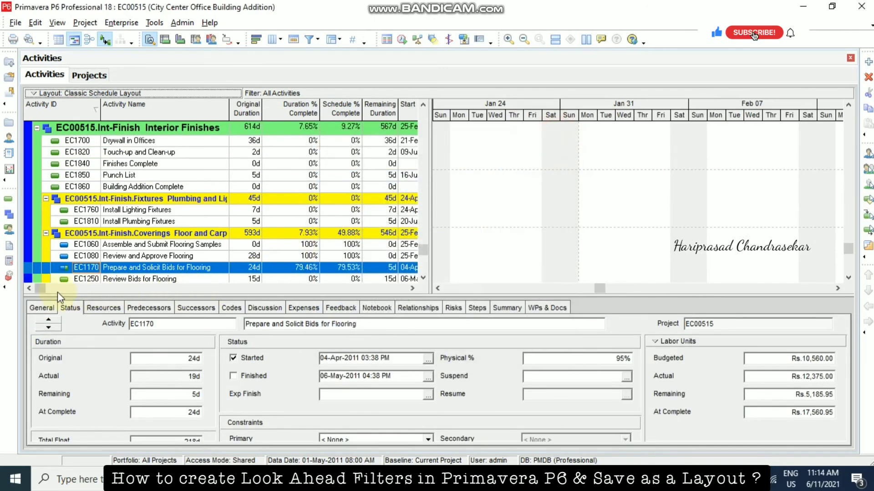
# Fit the timescale to 1 page wide in the print preview's page setup, then close the preview.
pyautogui.click(29, 40)
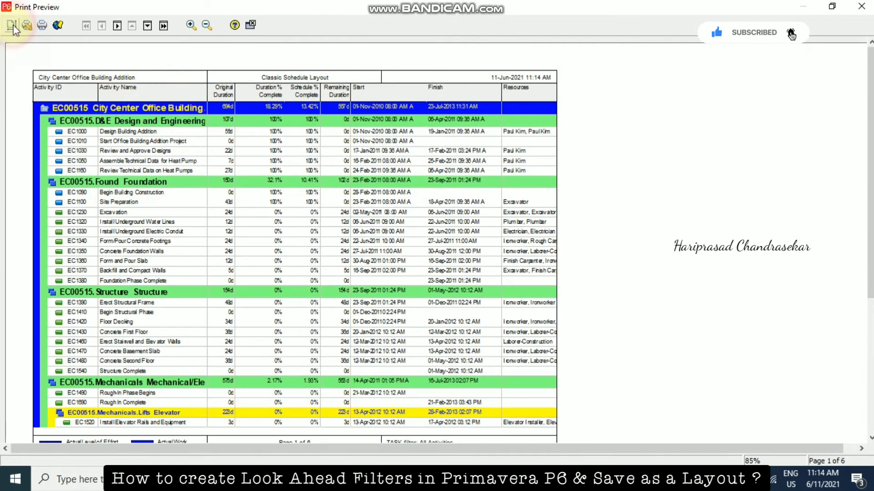
pyautogui.click(12, 26)
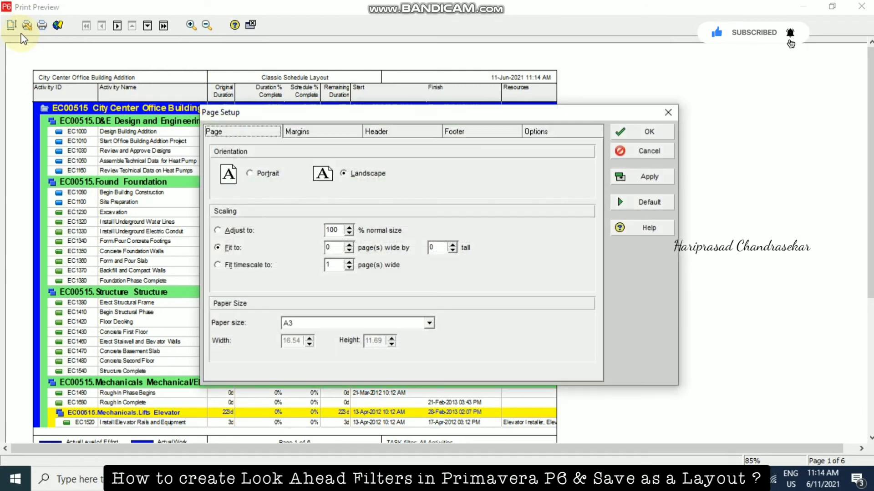
pyautogui.click(241, 266)
pyautogui.click(565, 131)
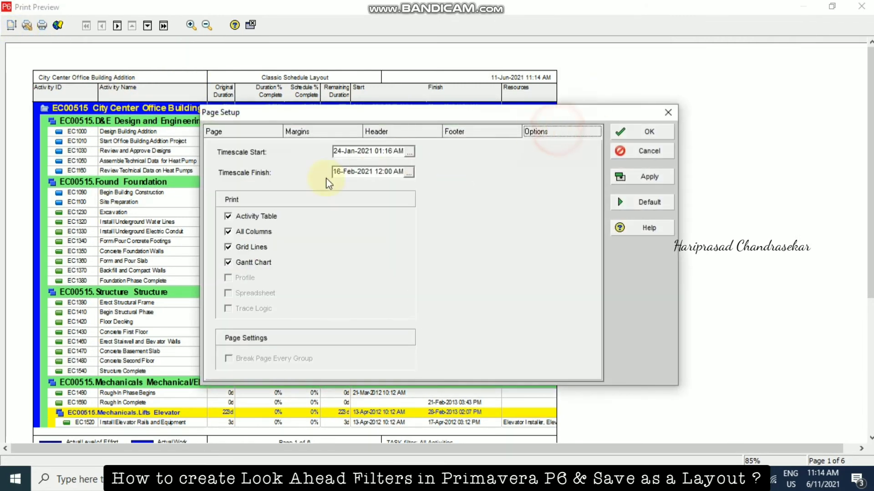
pyautogui.click(648, 132)
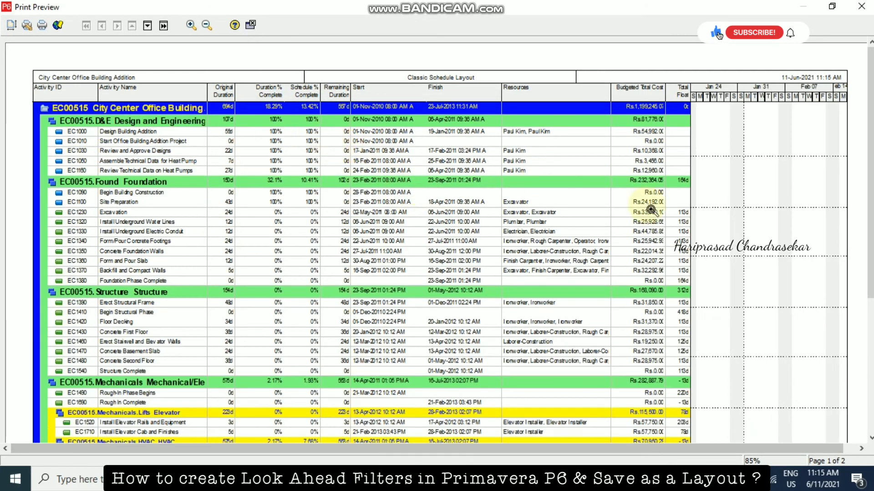
pyautogui.click(870, 9)
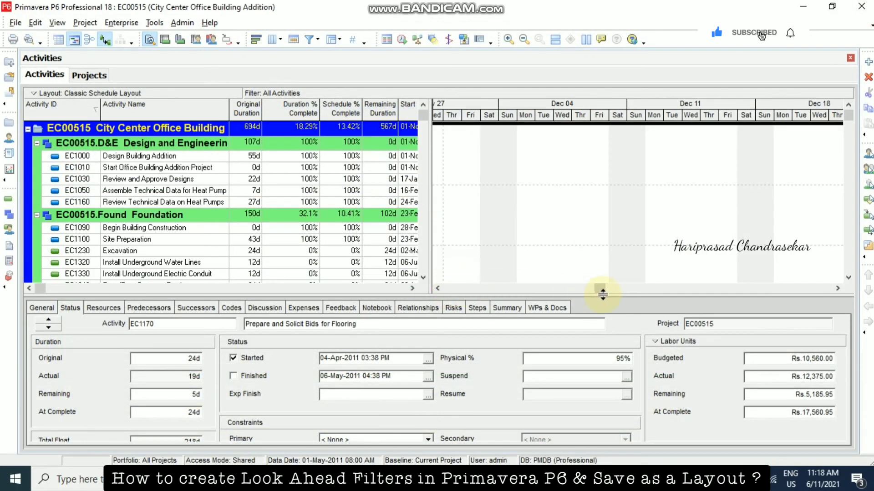
# Zoom the Gantt chart's timescale out to quarters and months, showing the bars from the project's start.
pyautogui.moveTo(600, 288); pyautogui.dragTo(449, 288)
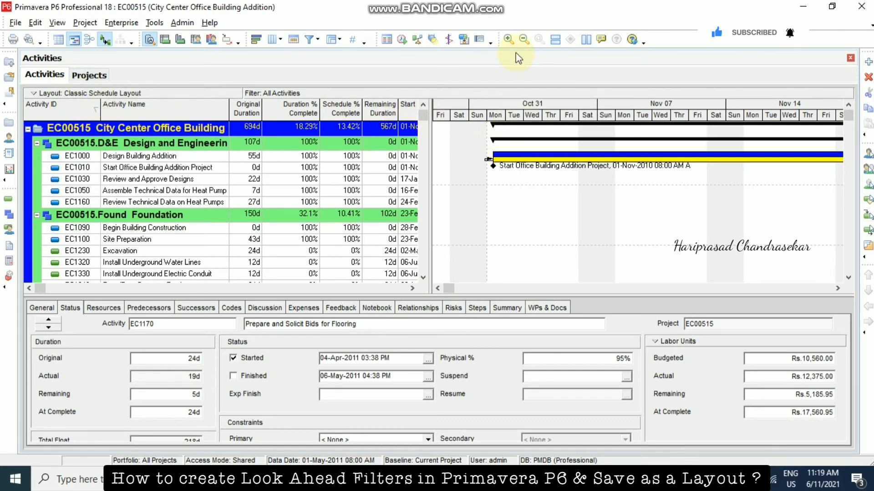
pyautogui.click(523, 40)
pyautogui.click(522, 38)
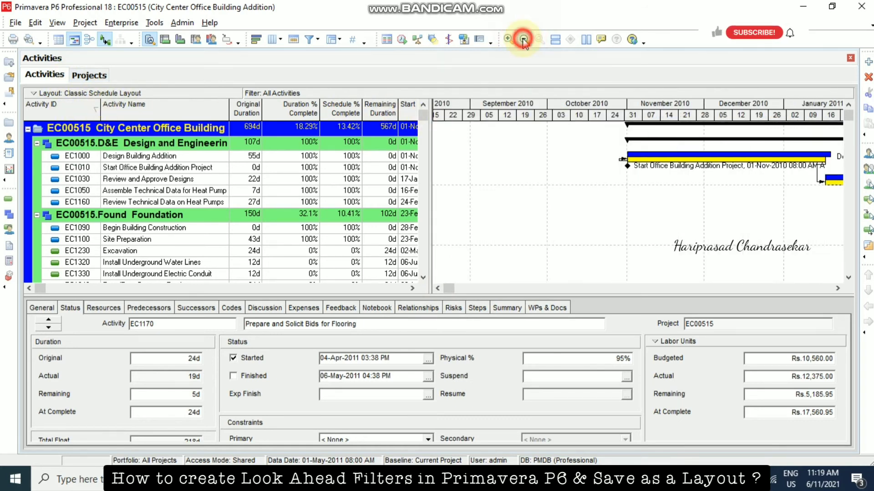
pyautogui.click(450, 290)
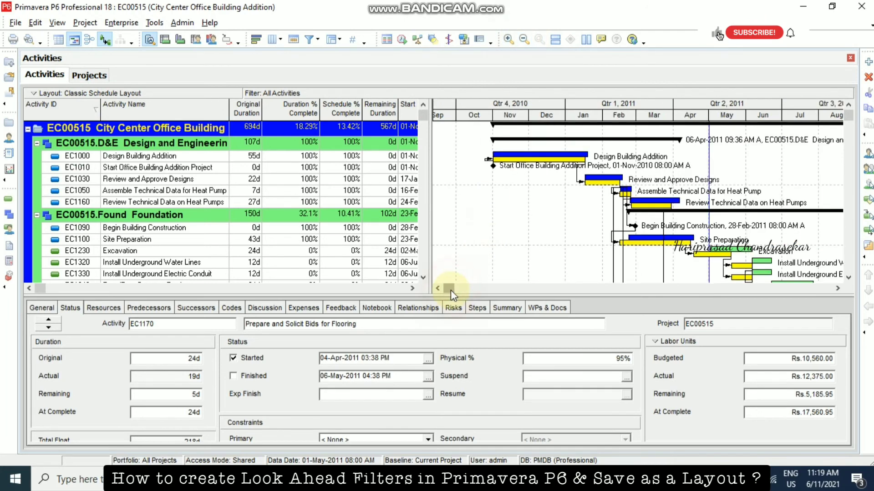
# Remove the Resources and Budgeted Total Cost columns from the activity table.
pyautogui.rightClick(193, 108)
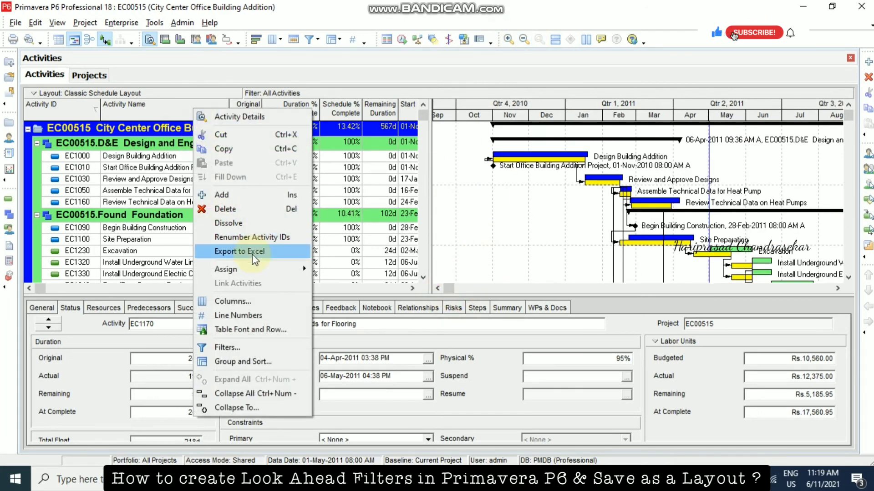
pyautogui.click(241, 300)
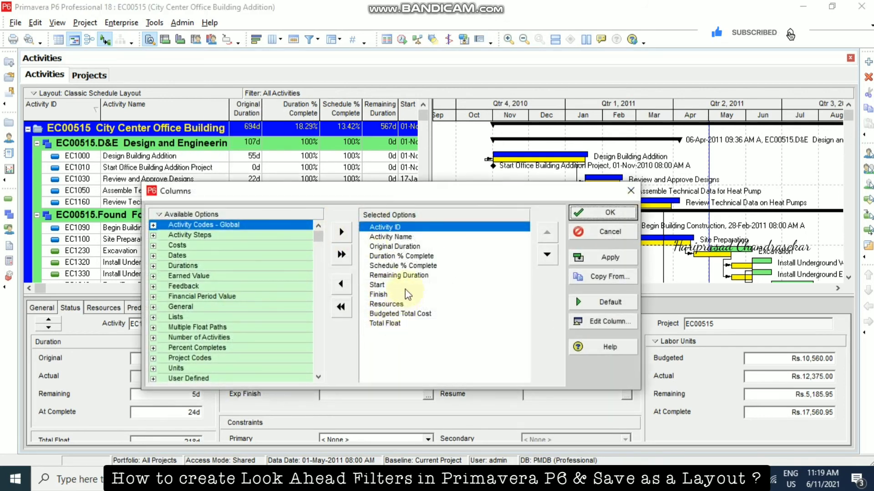
pyautogui.click(387, 306)
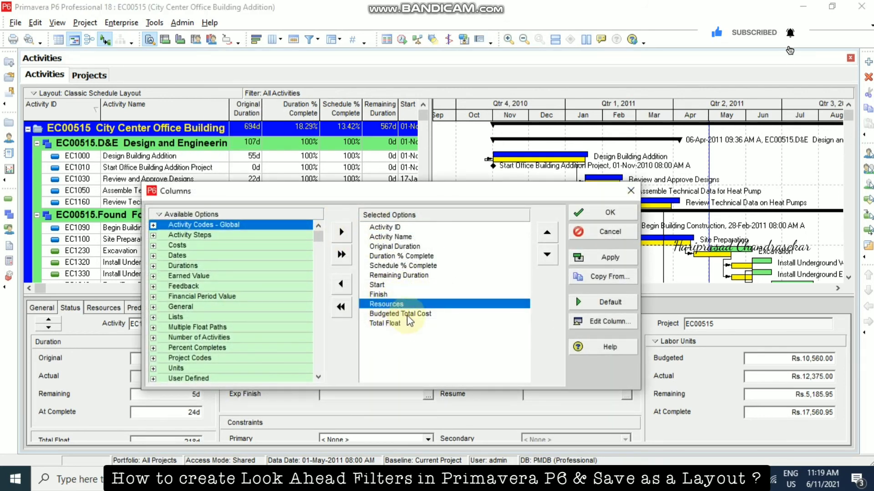
pyautogui.keyDown('shift'); pyautogui.click(396, 324); pyautogui.keyUp('shift')
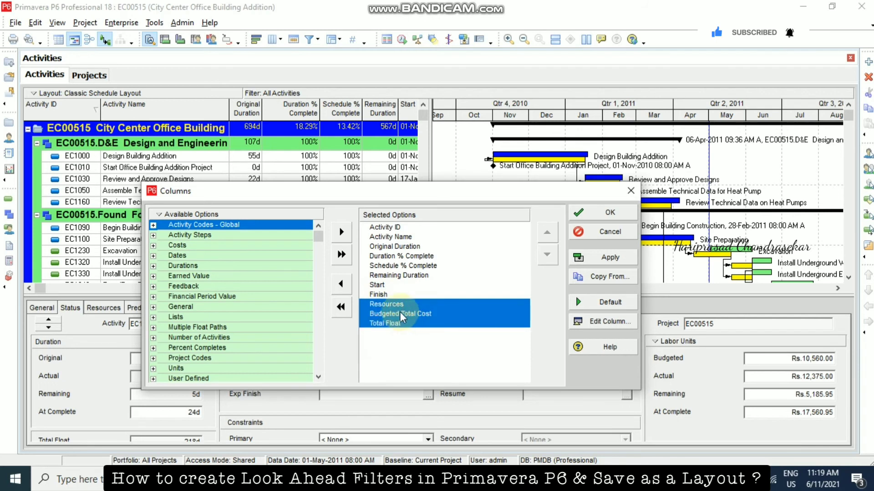
pyautogui.keyDown('shift'); pyautogui.click(401, 316); pyautogui.keyUp('shift')
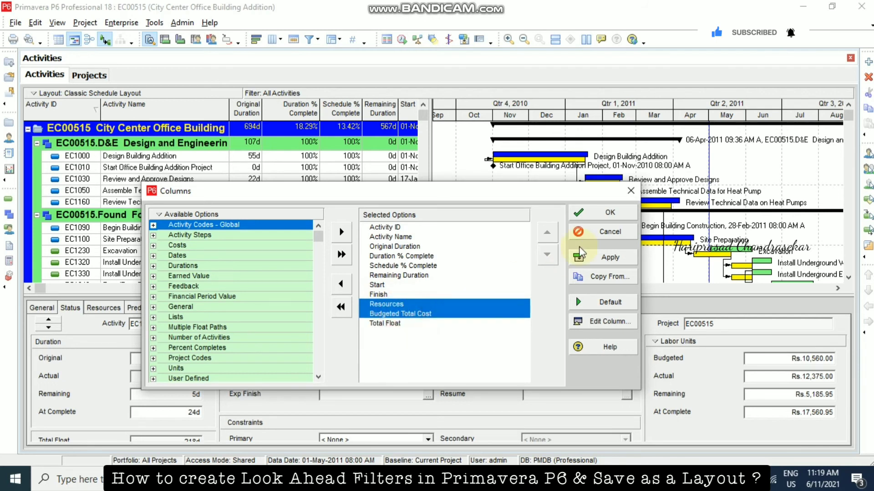
pyautogui.click(340, 283)
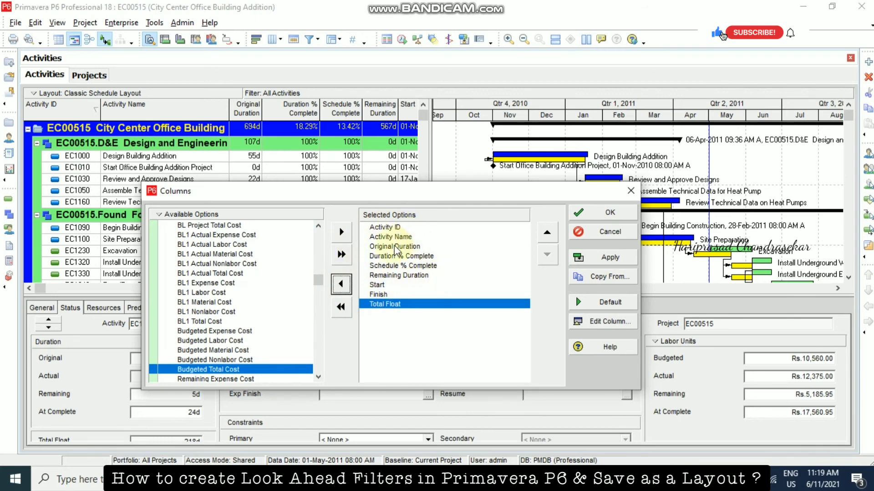
pyautogui.click(607, 213)
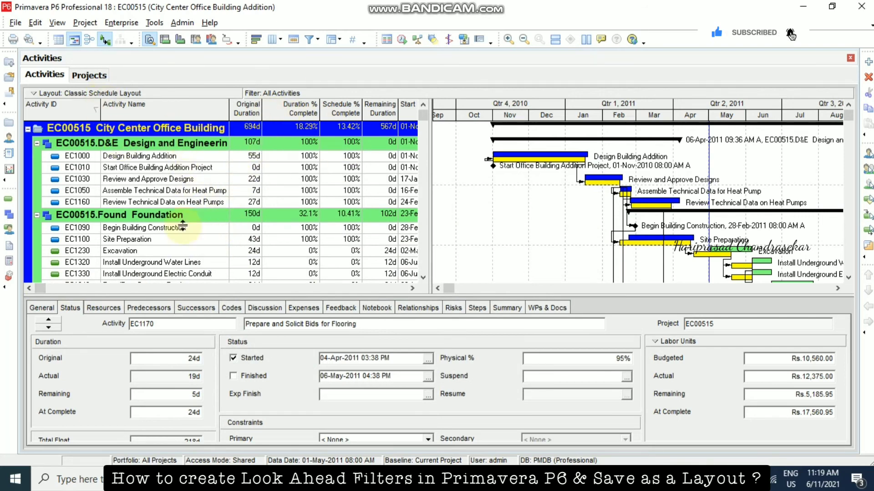
# Hide the activity details below the table so that the layout has no bottom part.
pyautogui.click(38, 94)
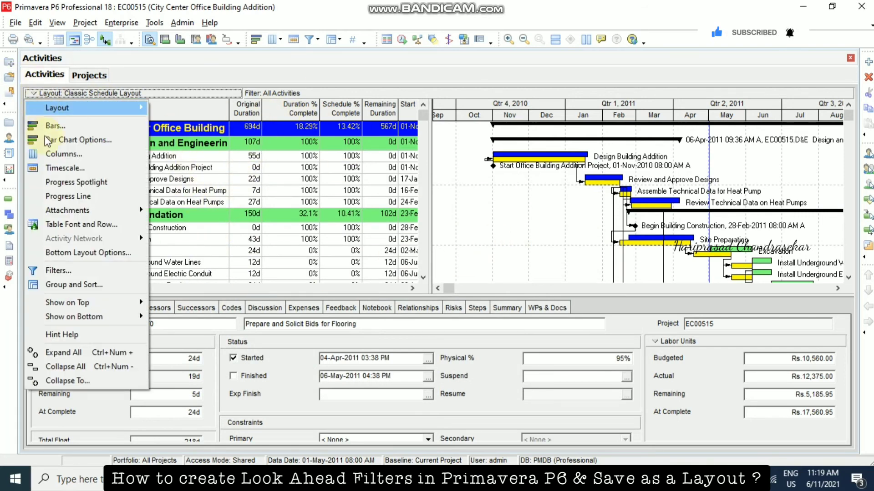
pyautogui.moveTo(69, 317)
pyautogui.click(187, 317)
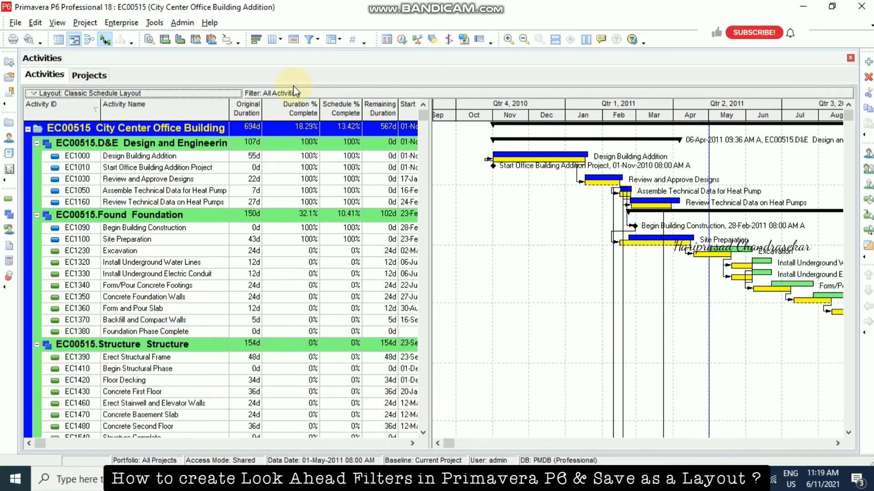
# Apply the user-defined Look Ahead Filter to the activities, replacing those shown in the current layout.
pyautogui.click(310, 39)
pyautogui.click(491, 317)
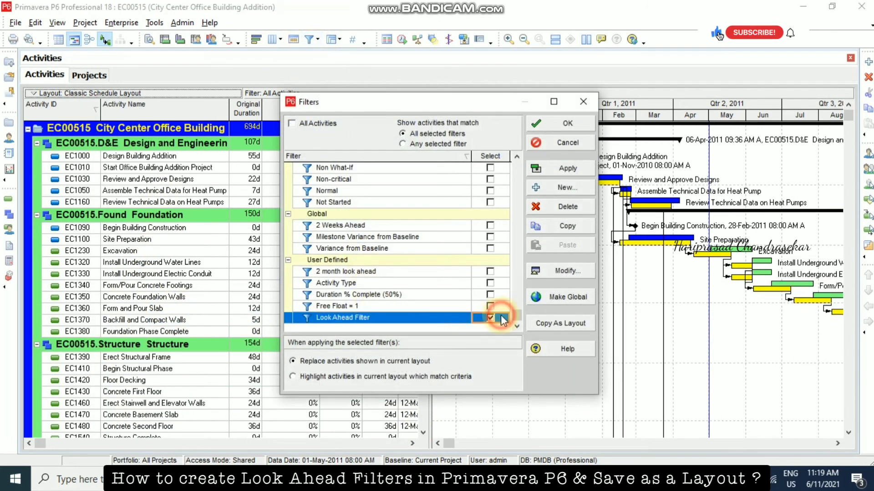
pyautogui.click(568, 168)
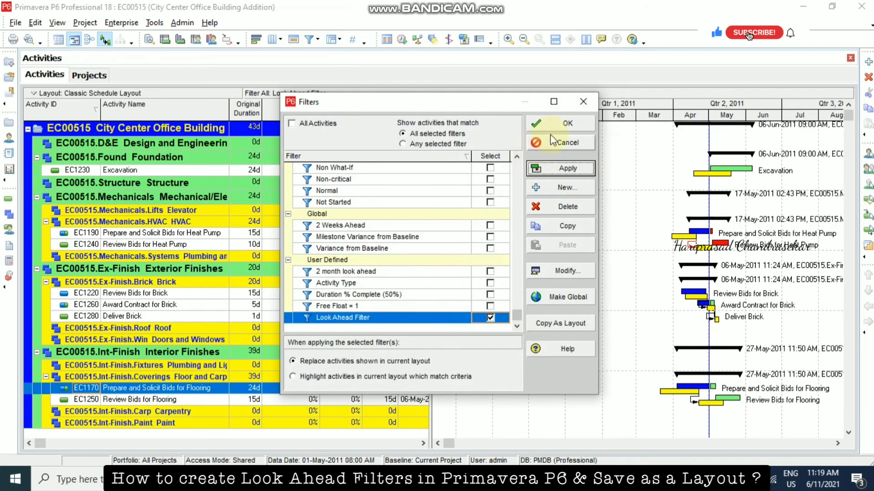
pyautogui.click(559, 126)
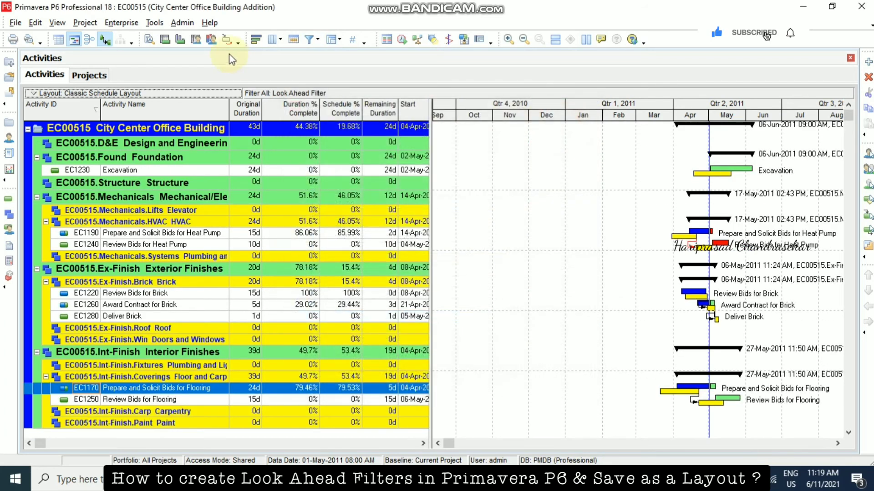
# Hide empty WBS bands in the activity grouping and bring the remaining Gantt bars fully into view.
pyautogui.click(332, 40)
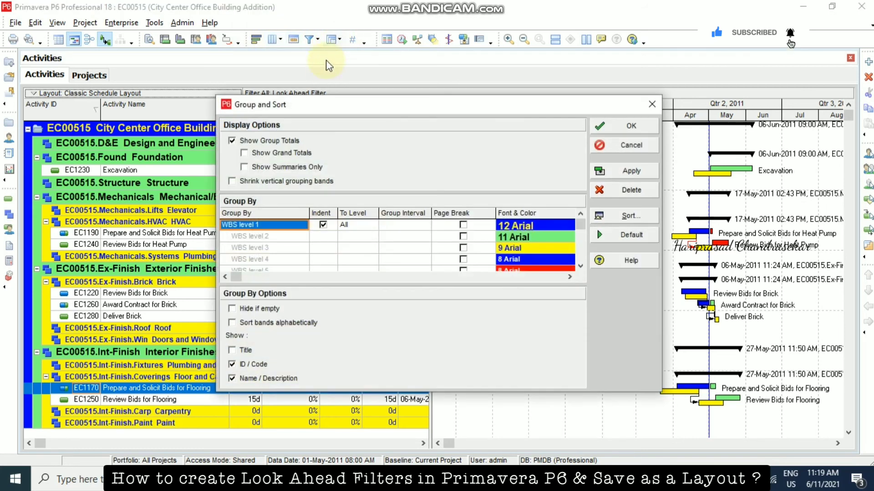
pyautogui.click(249, 309)
pyautogui.click(631, 127)
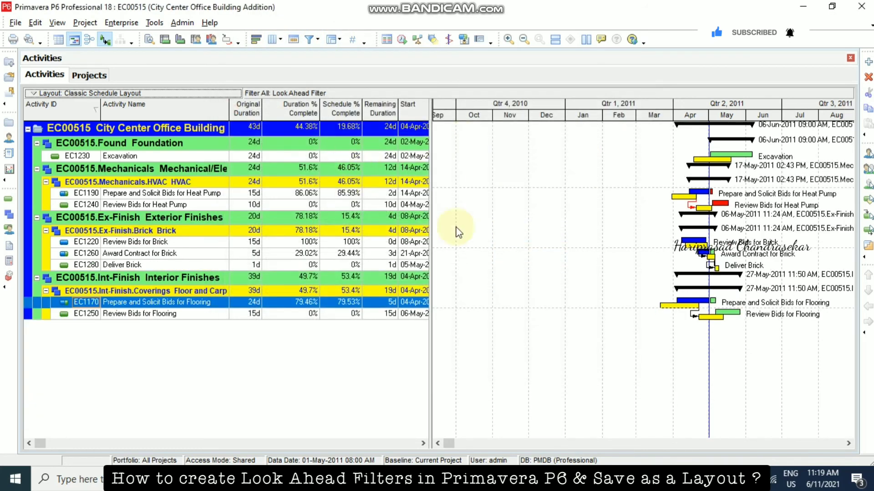
pyautogui.hscroll(3, 447, 447)
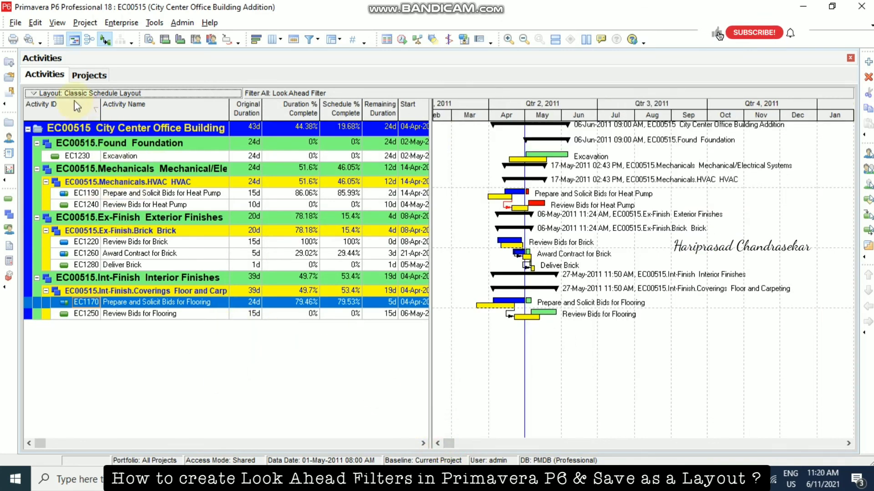
# Save the current layout as a new layout named Look Ahead Filter, available to the current user.
pyautogui.click(34, 93)
pyautogui.moveTo(67, 111)
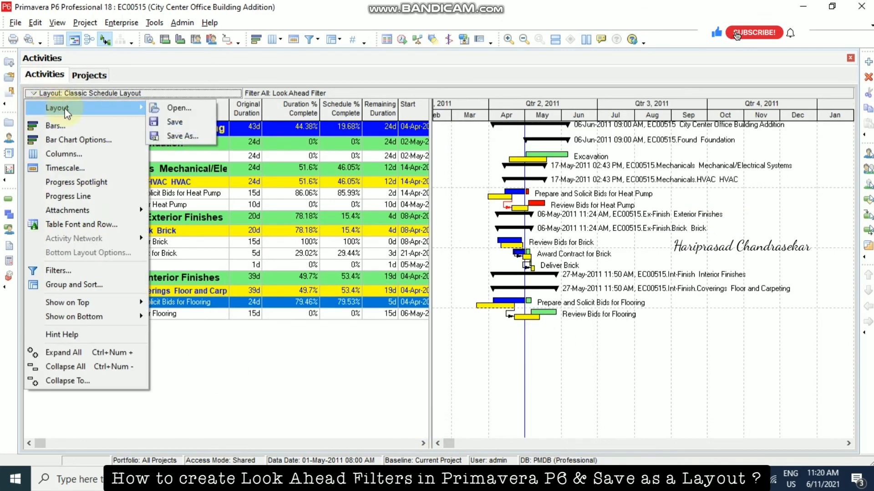
pyautogui.click(182, 136)
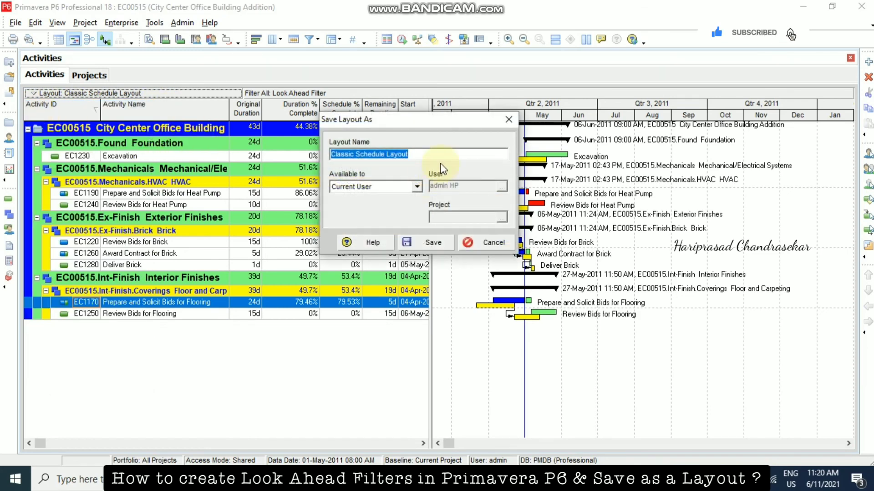
pyautogui.write('Look Ahead Filter')
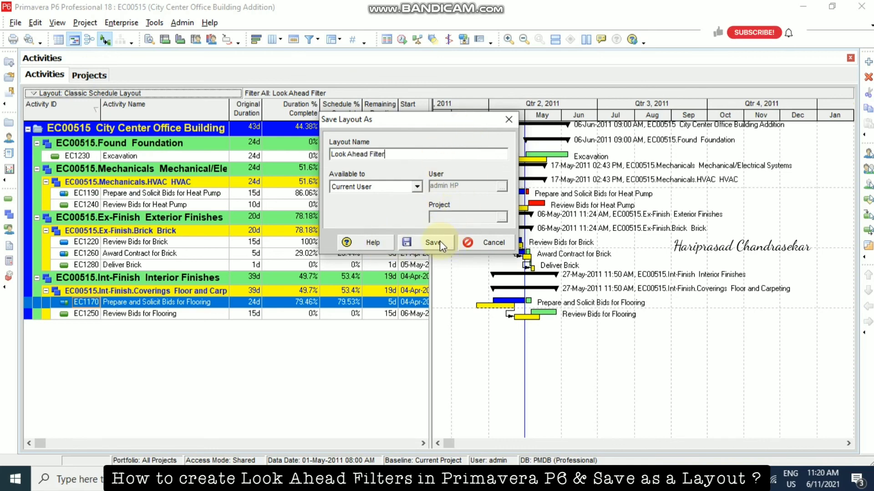
pyautogui.click(423, 242)
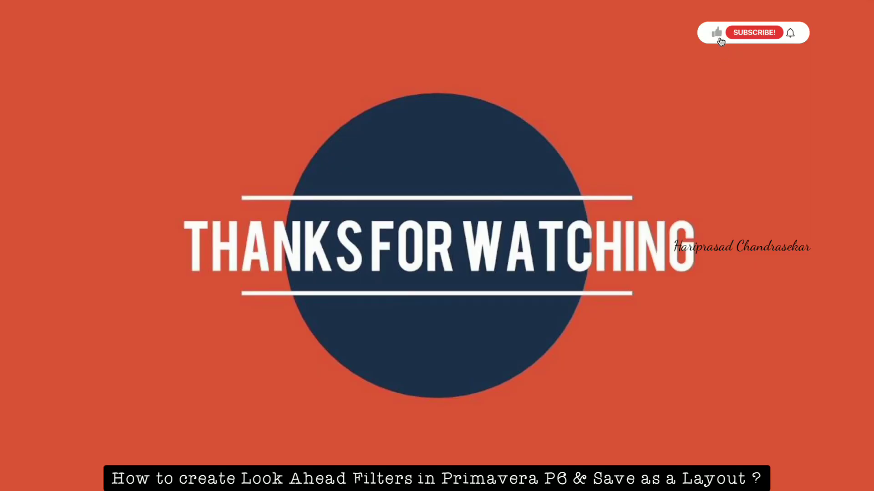